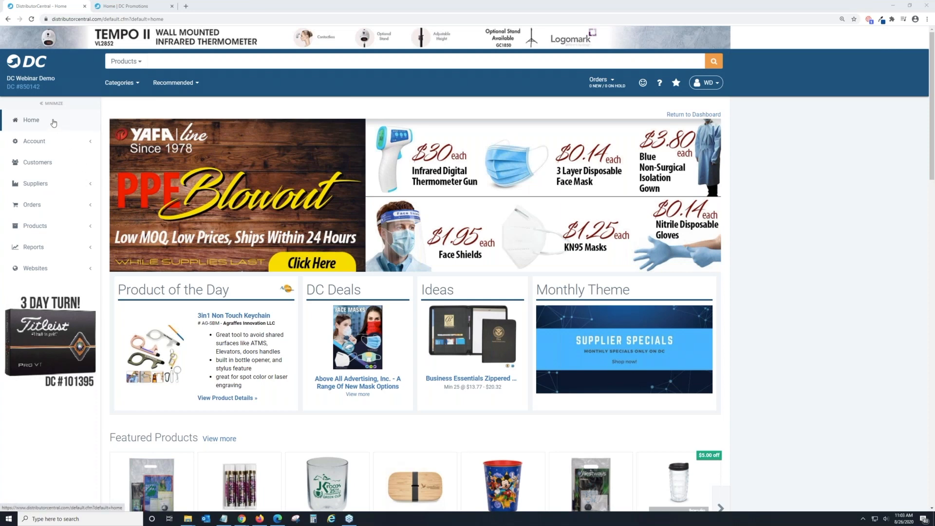
Open the product search page and look through its category, price, size, brand and color filters
click(56, 229)
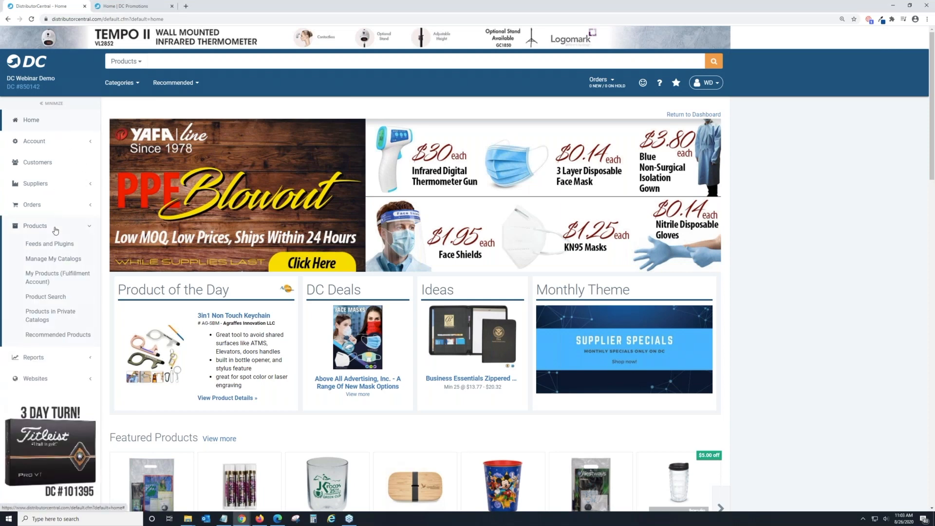
click(55, 298)
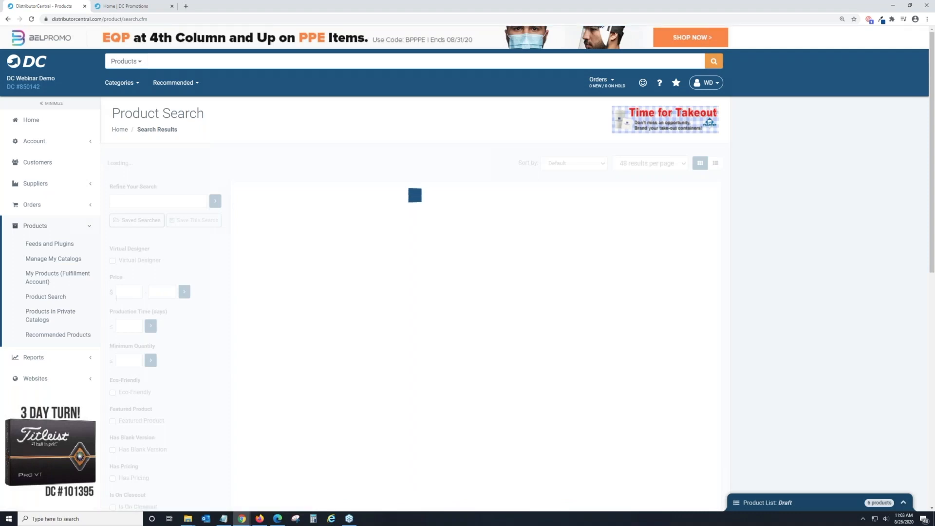
scroll(137, 225, down, 2)
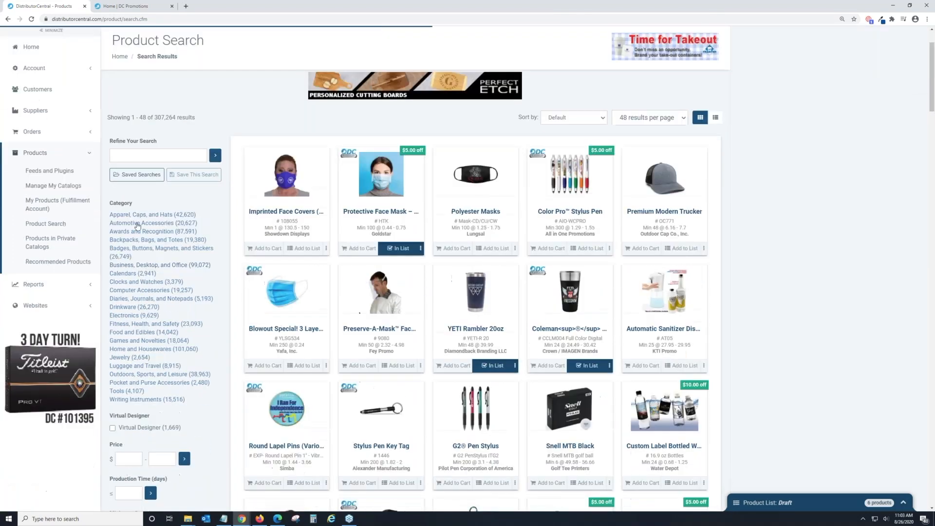
scroll(137, 225, down, 2)
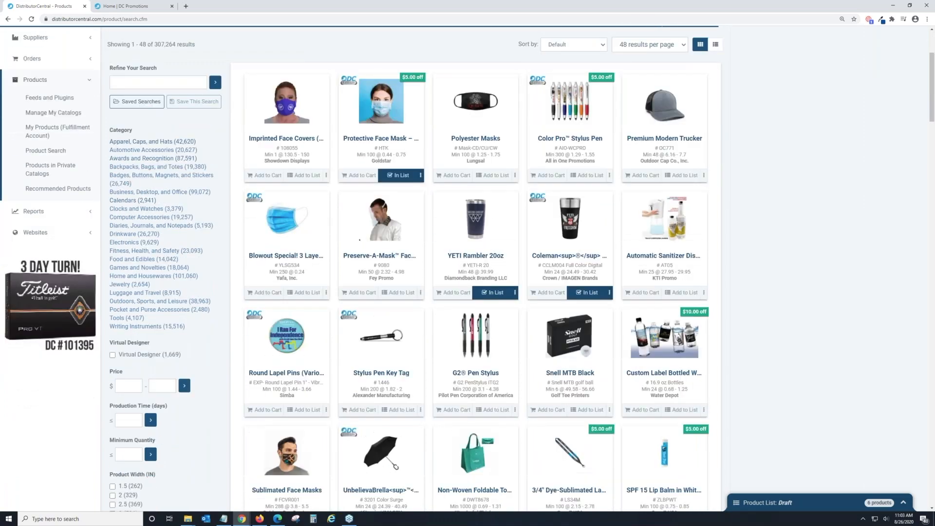
scroll(148, 241, down, 5)
scroll(153, 266, down, 8)
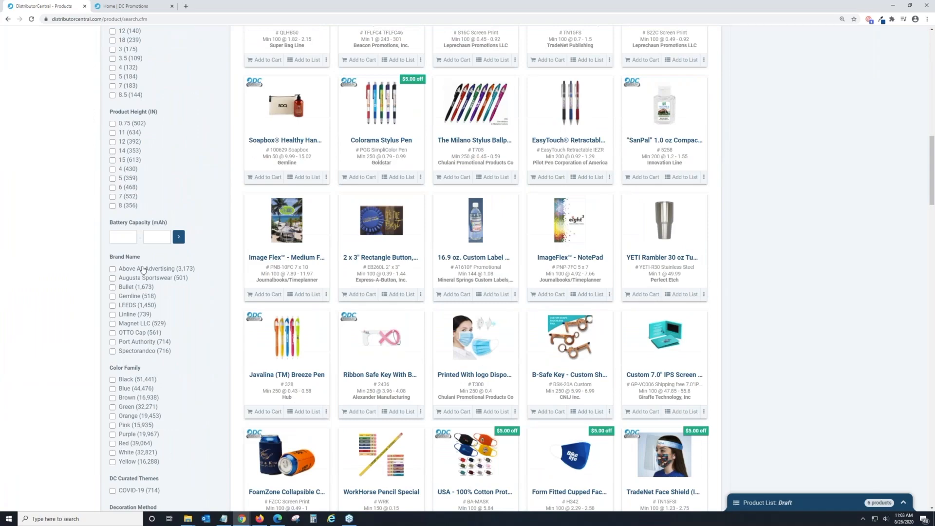
scroll(156, 283, down, 3)
scroll(174, 296, up, 7)
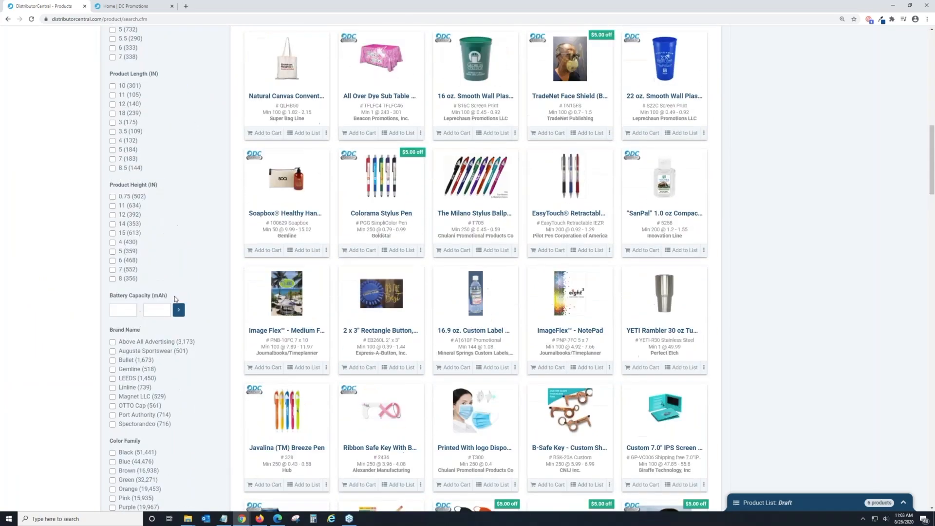
scroll(174, 296, up, 11)
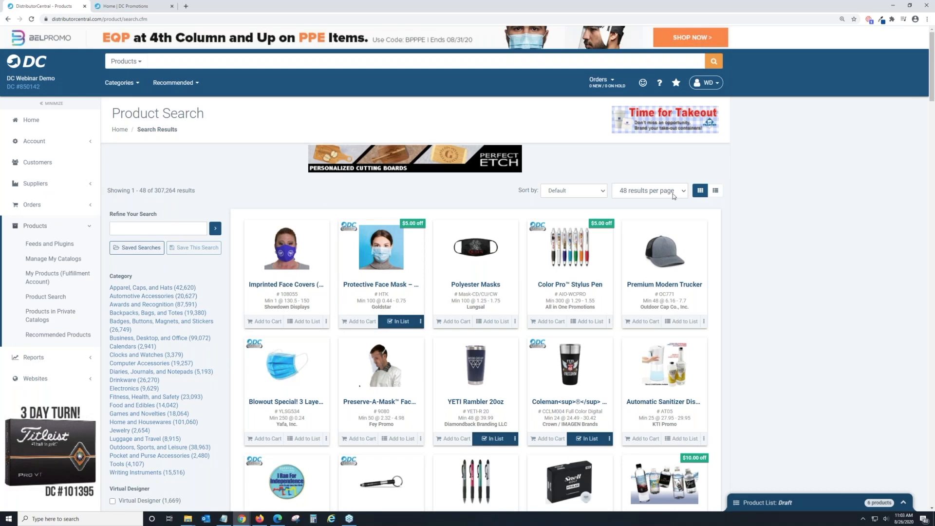
Clear all products from the draft product list
scroll(673, 194, down, 2)
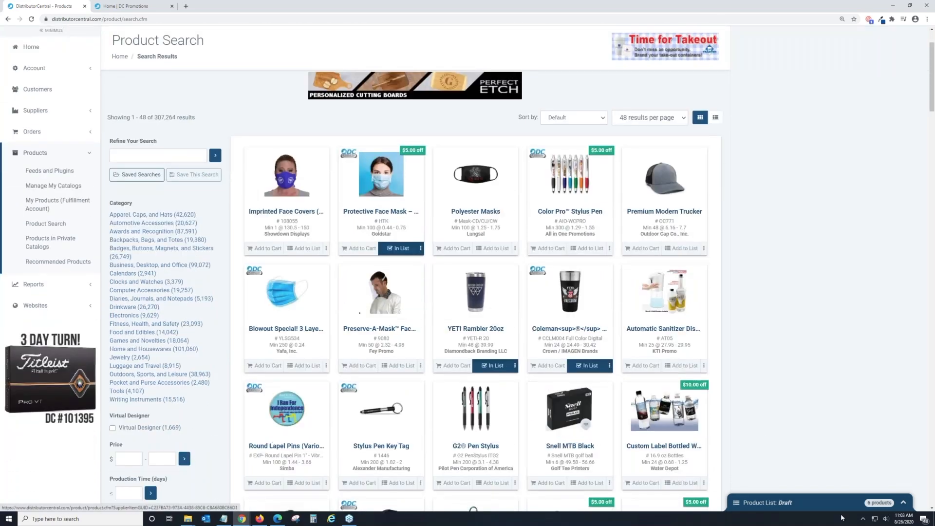
click(829, 505)
click(257, 443)
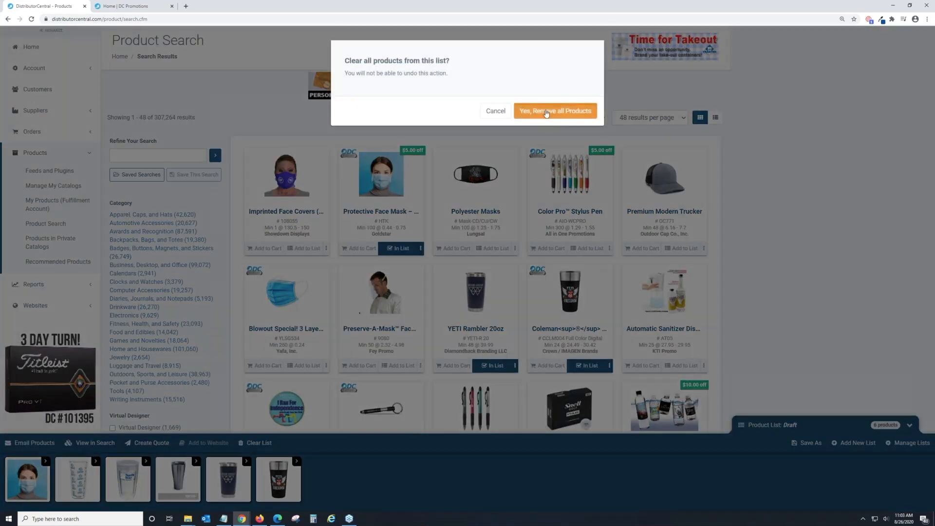
click(547, 111)
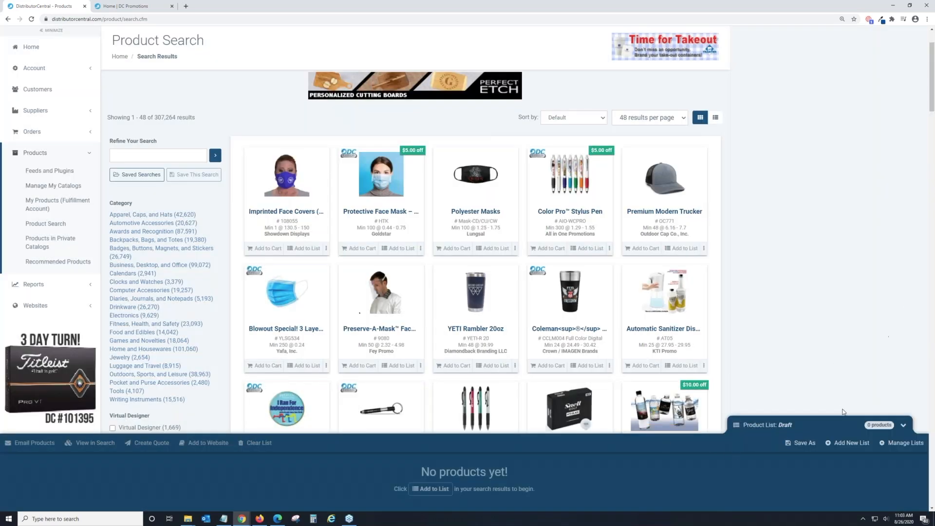
click(812, 423)
Refine the product search with the keyword "Tumblers"
scroll(155, 194, up, 2)
click(155, 231)
text(Tumblers)
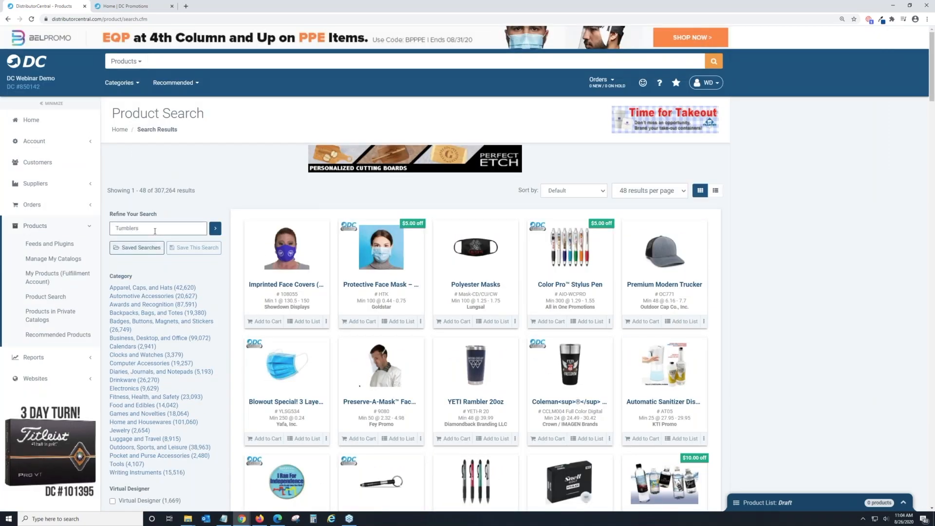
key(Return)
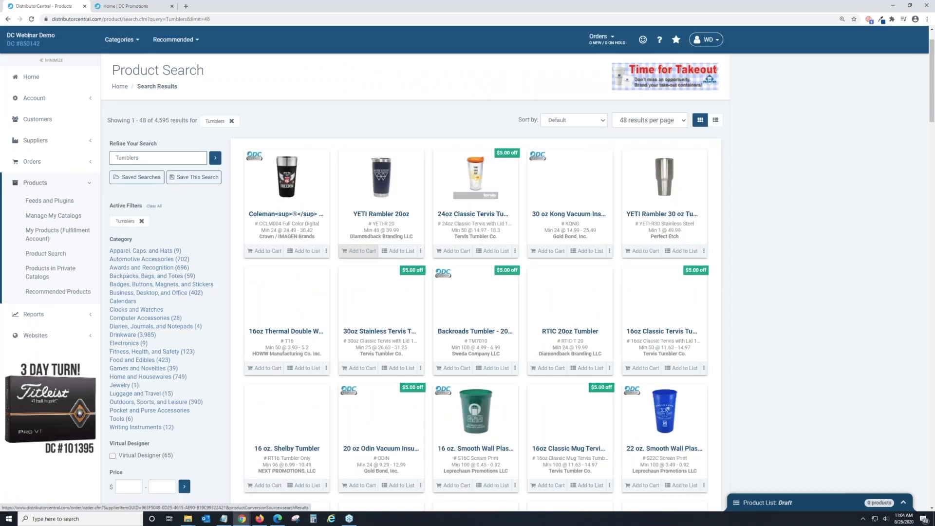
Add the five tumblers in the first row of results, from the Coleman to the YETI Rambler 30 oz, to the product list
click(317, 252)
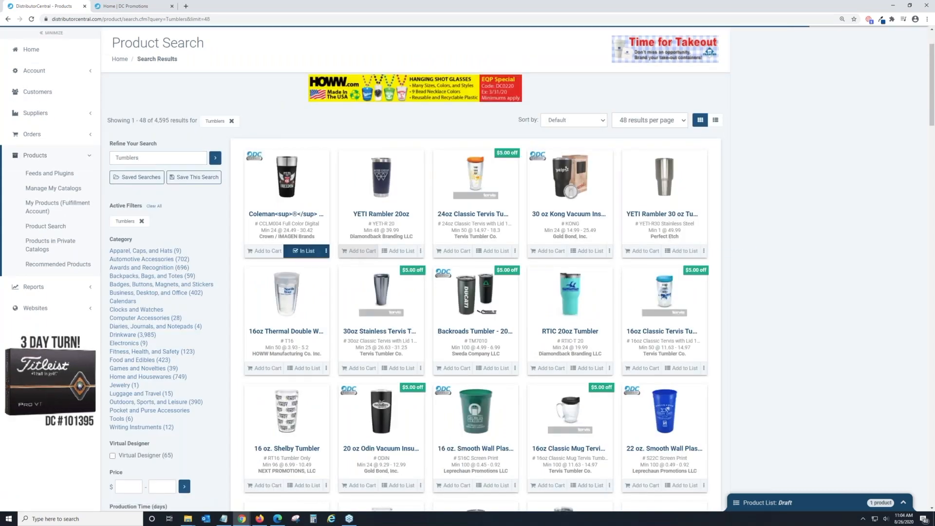
click(401, 251)
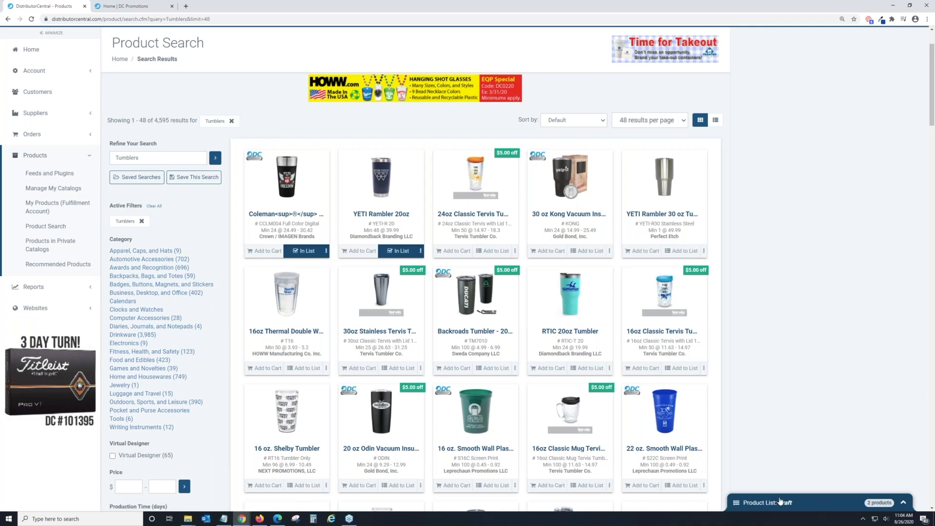
click(493, 251)
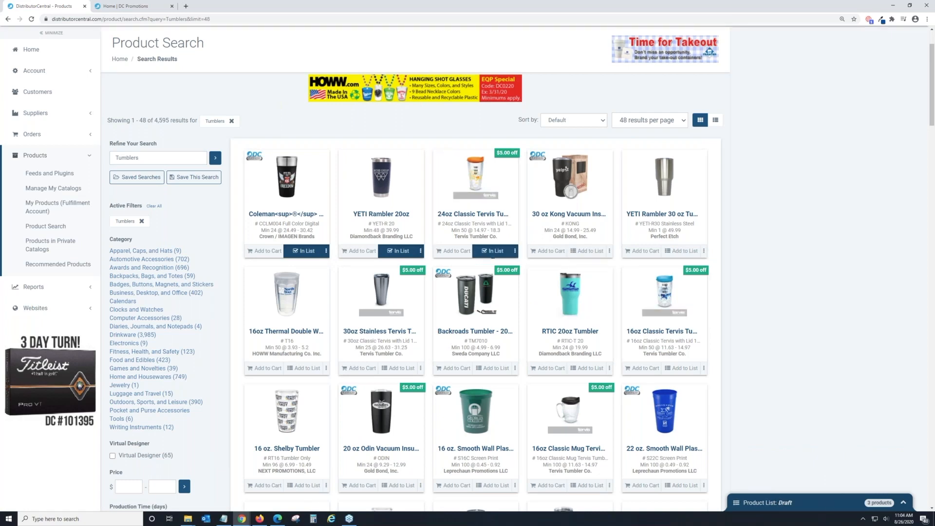
click(587, 251)
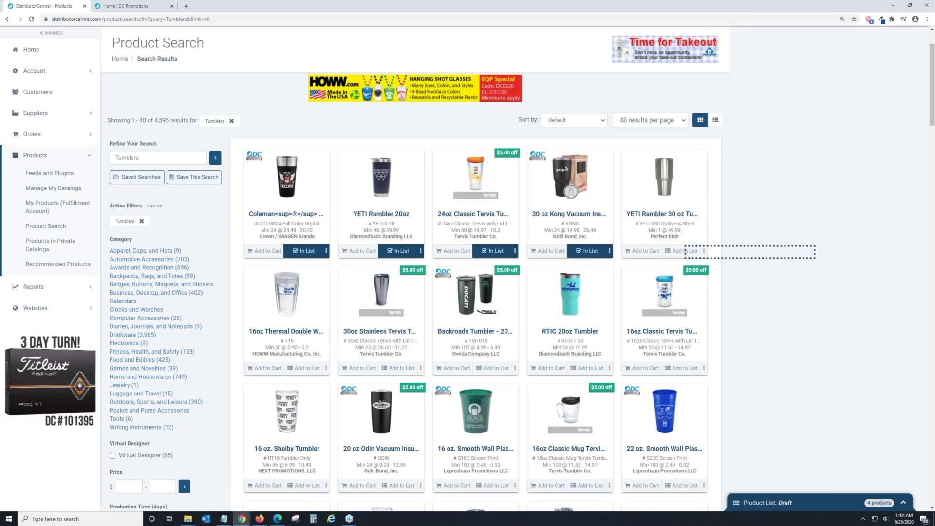
click(685, 251)
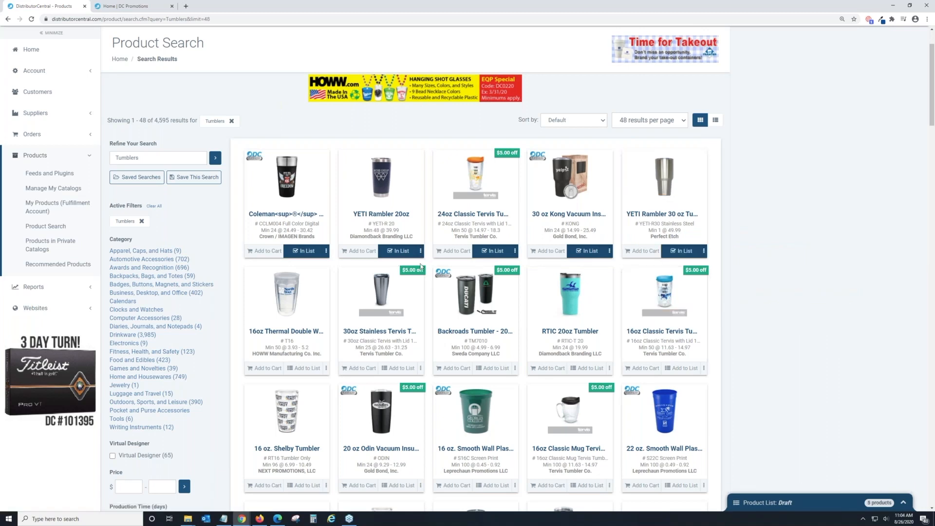
Save the draft product list as a new list named "Tumblers"
click(808, 507)
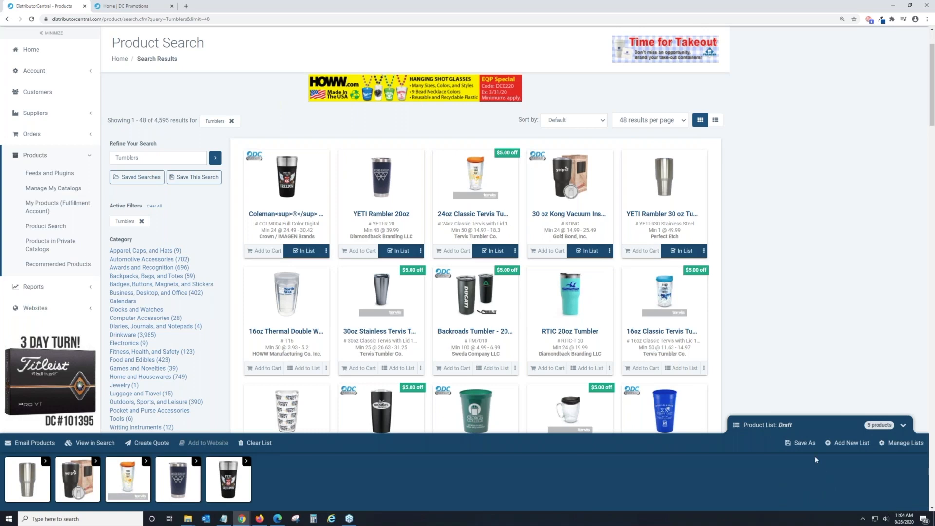
click(805, 443)
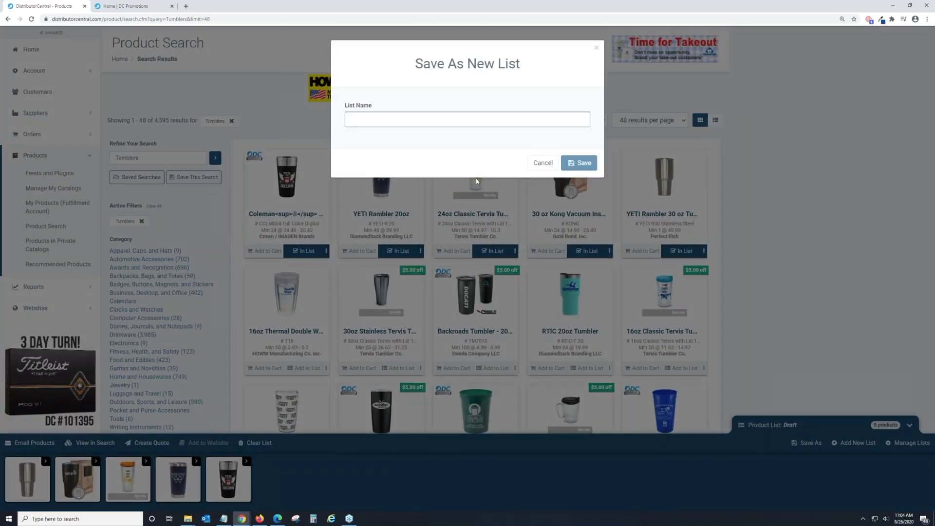
text(Tumblers)
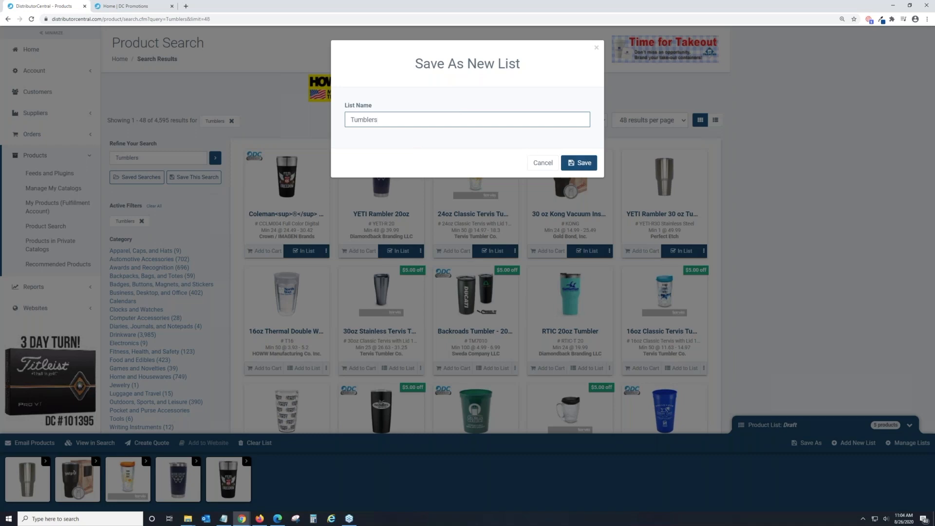
click(588, 162)
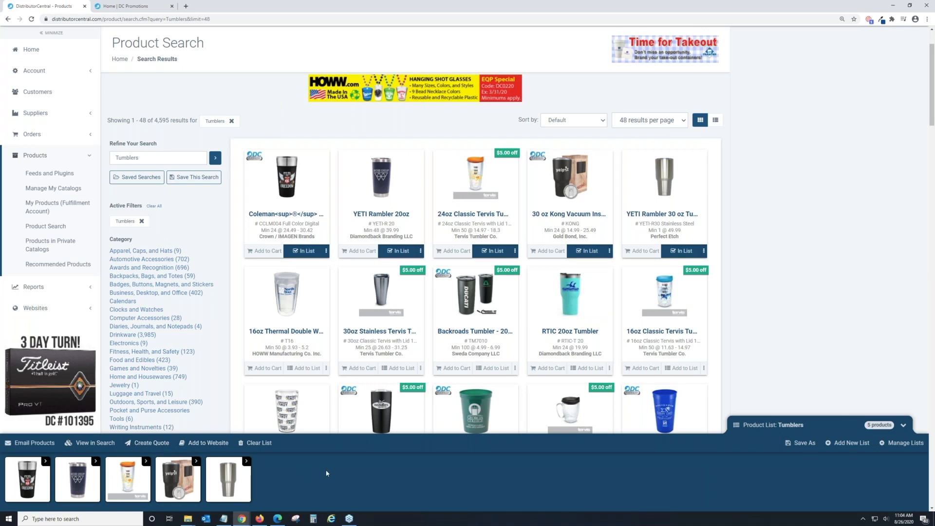
Add the Tumblers list to the DC Promotions website as a collection named "Tumblers", and collapse the product list
click(208, 443)
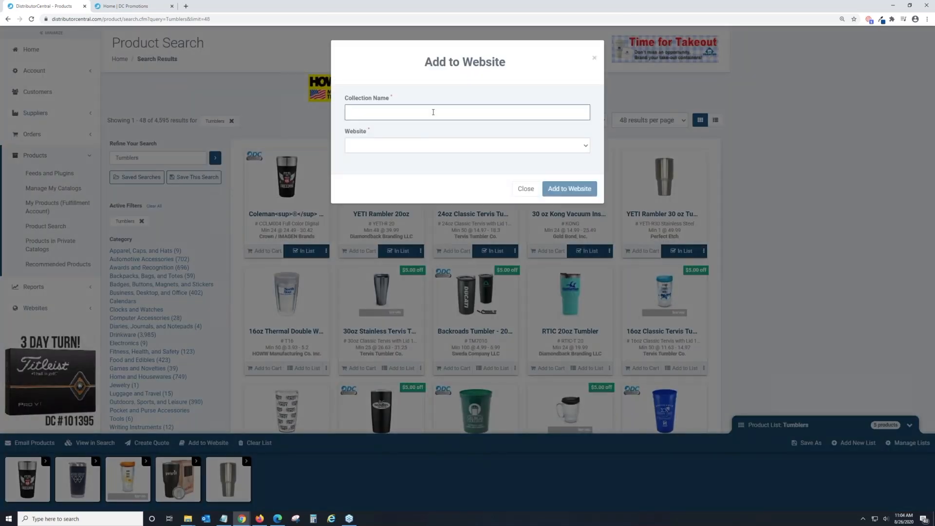
text(Tumblers)
click(423, 146)
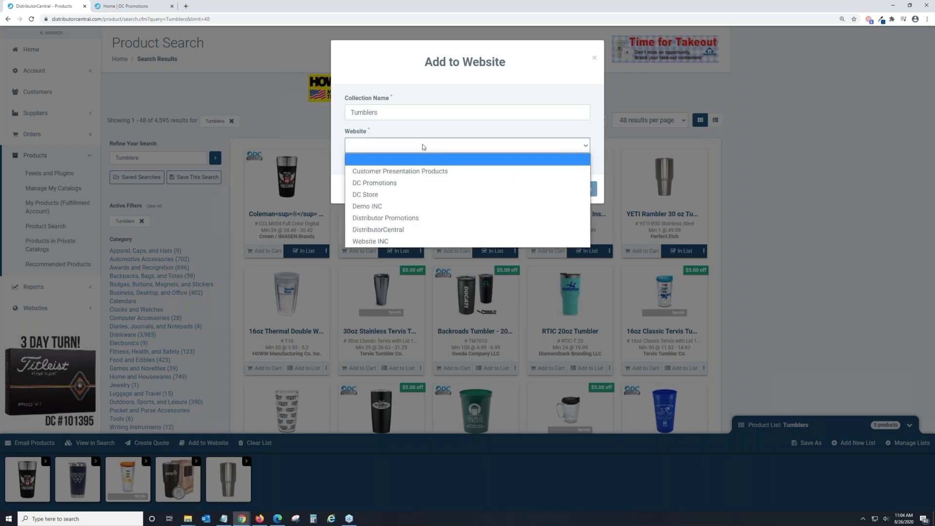
click(417, 183)
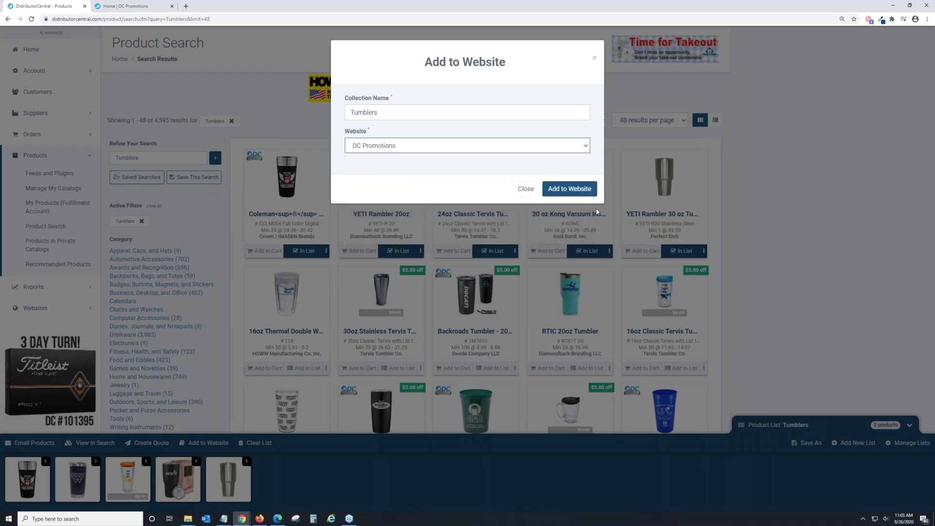
click(577, 191)
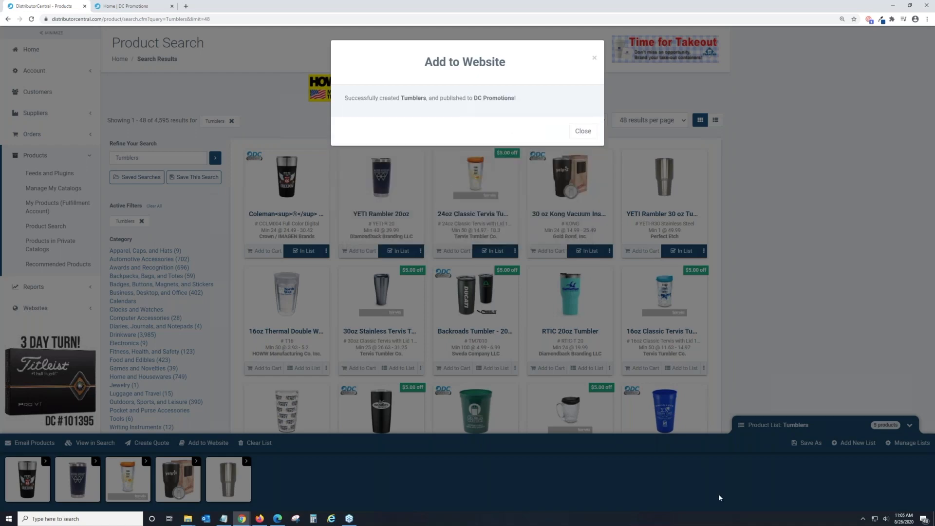
click(583, 132)
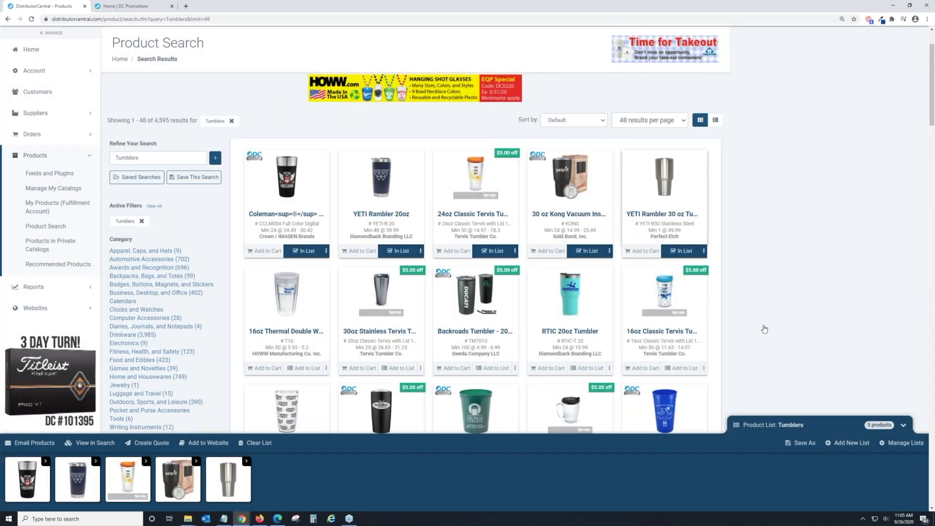
click(903, 424)
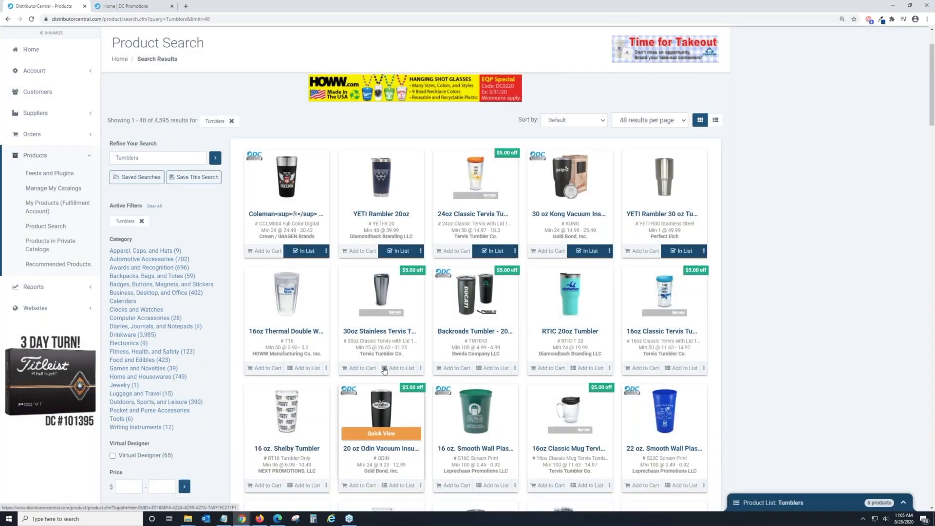
Open the management page of the DC Promotions website in the Hosting Manager
scroll(384, 370, up, 1)
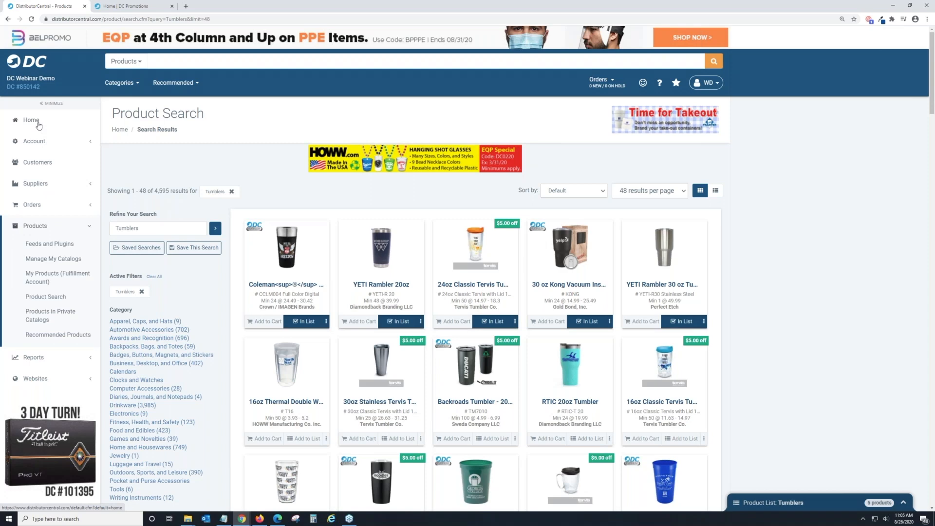
click(64, 385)
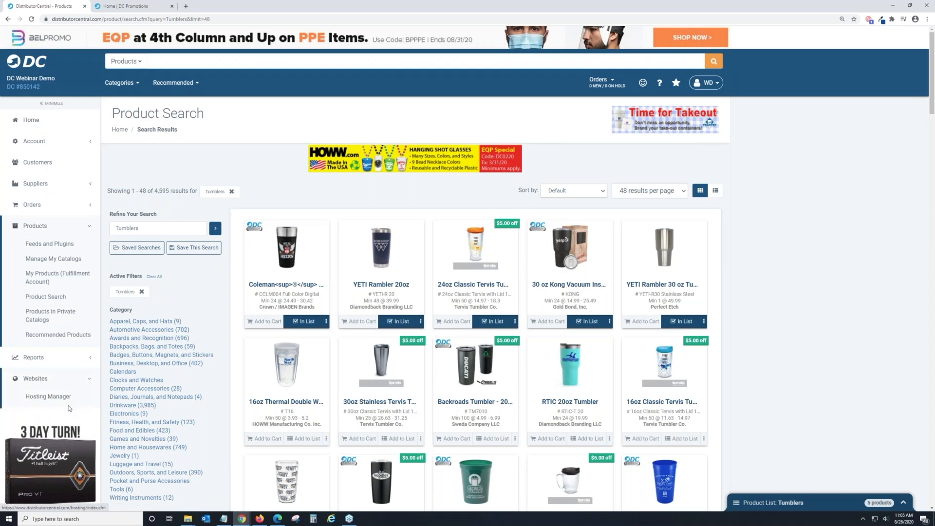
click(66, 401)
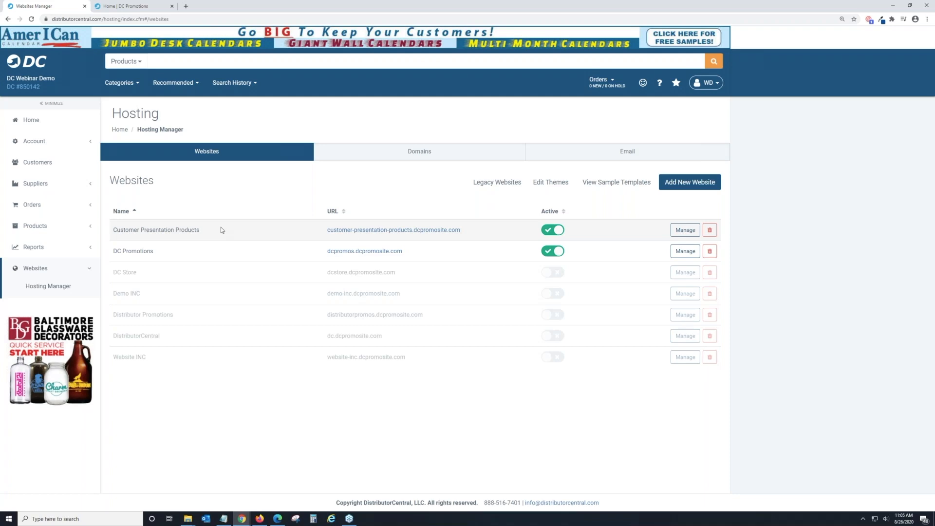
click(685, 250)
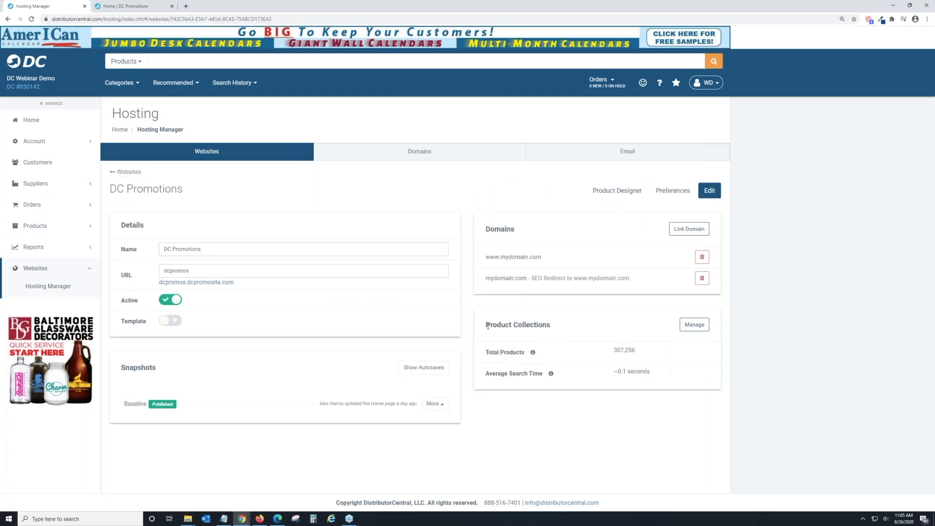
Open the website's product collections and check the Tumblers collection and its product list filter
drag(552, 325, 486, 328)
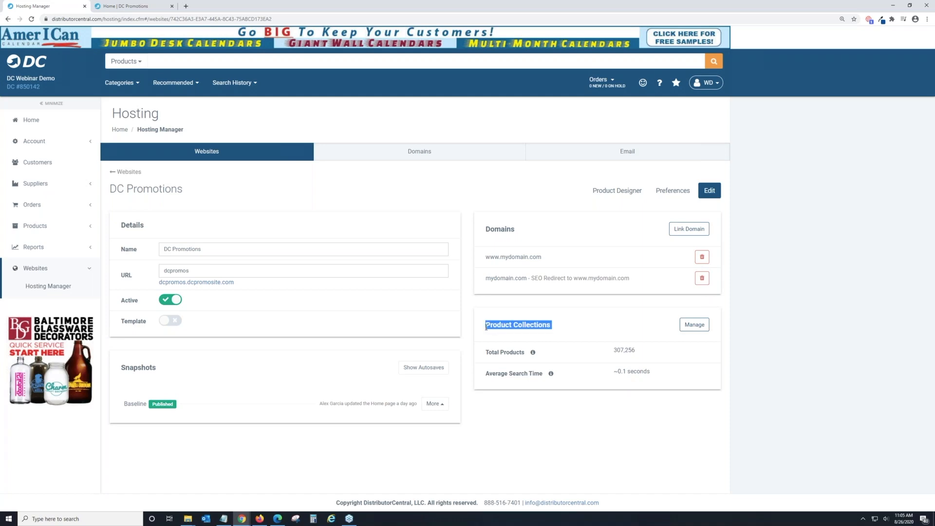
click(694, 324)
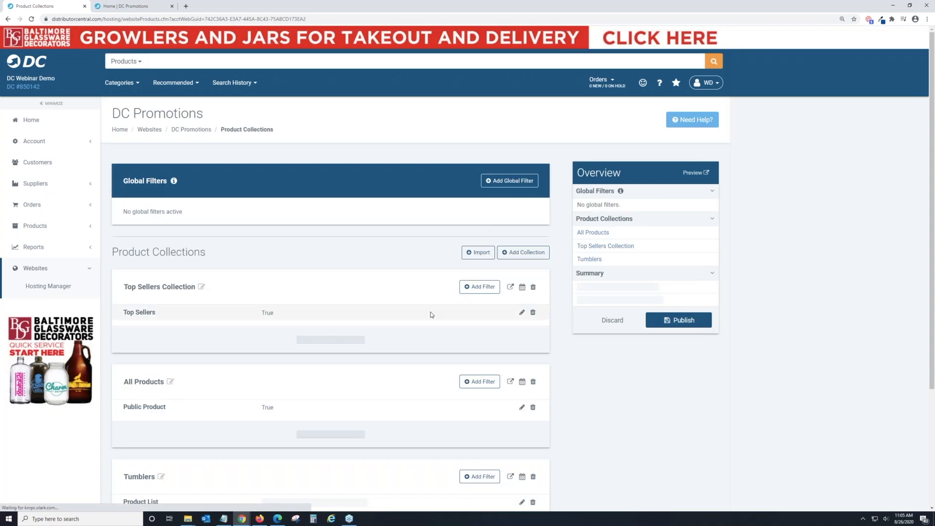
scroll(430, 315, down, 2)
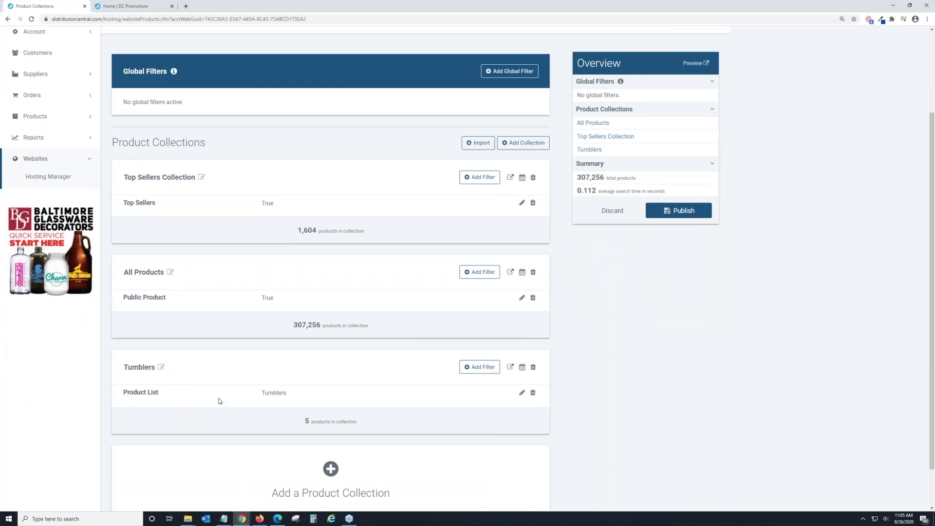
scroll(408, 378, down, 1)
scroll(498, 389, up, 3)
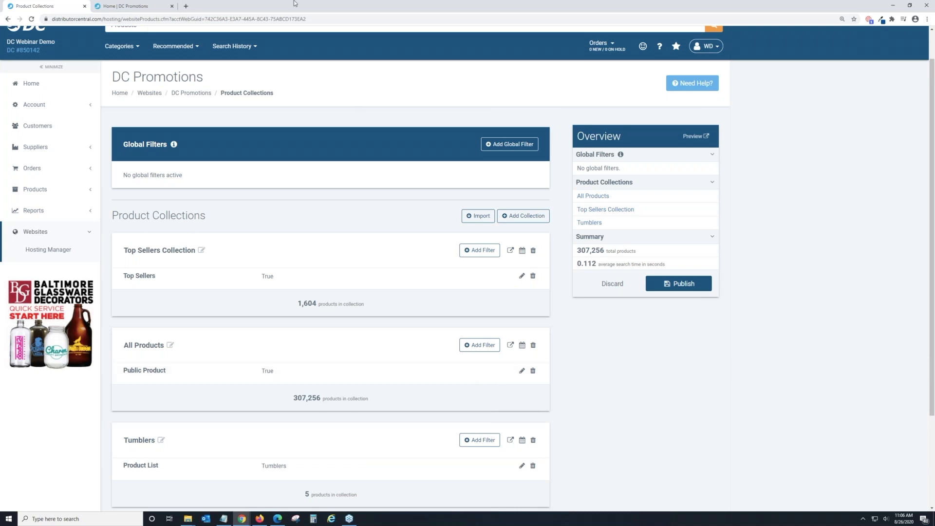
Add a new product collection below the Tumblers collection of the DC Promotions website
scroll(374, 248, down, 2)
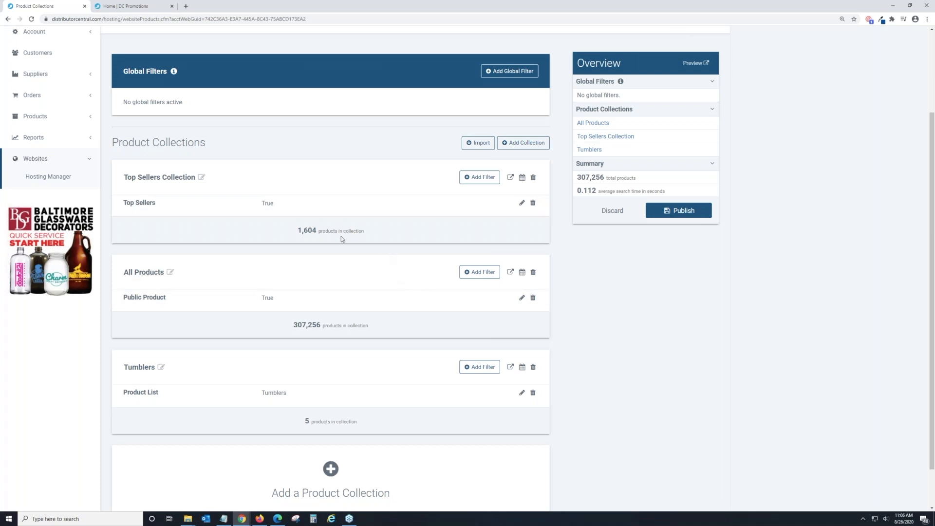
scroll(340, 237, up, 1)
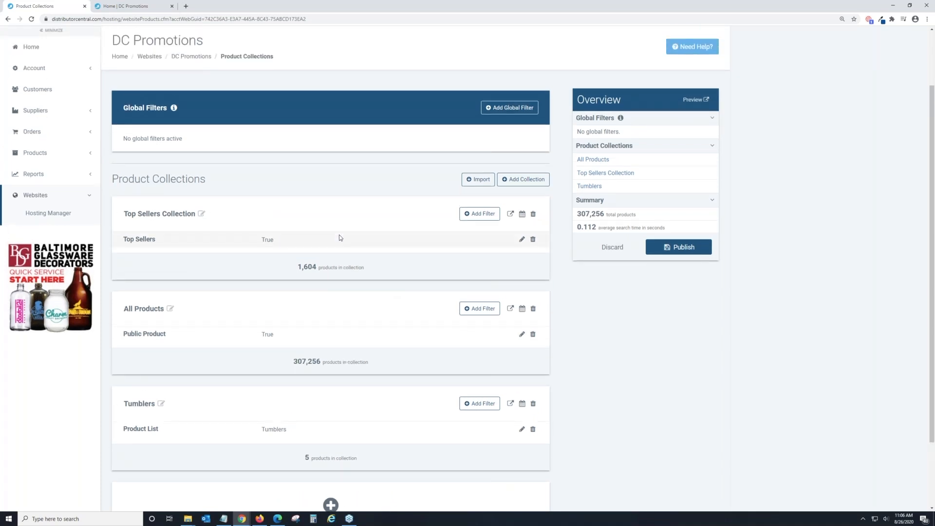
scroll(338, 231, down, 2)
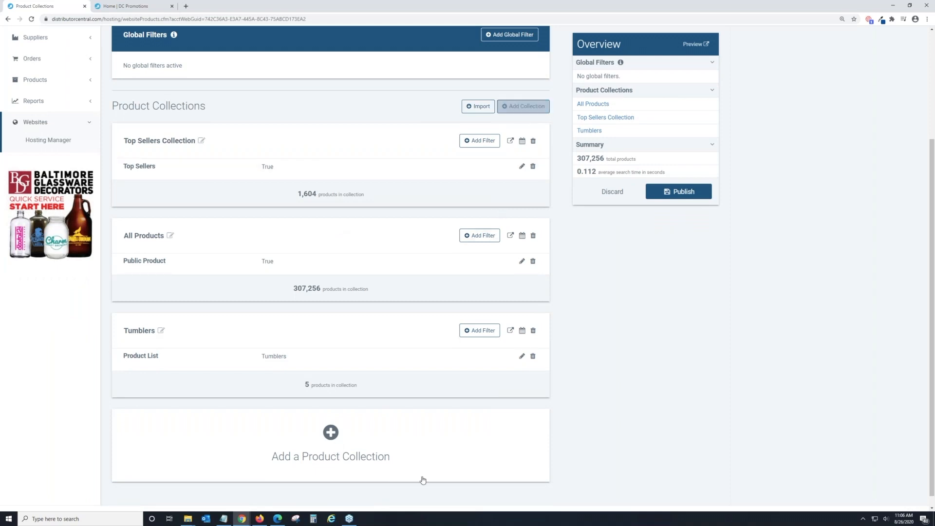
click(336, 431)
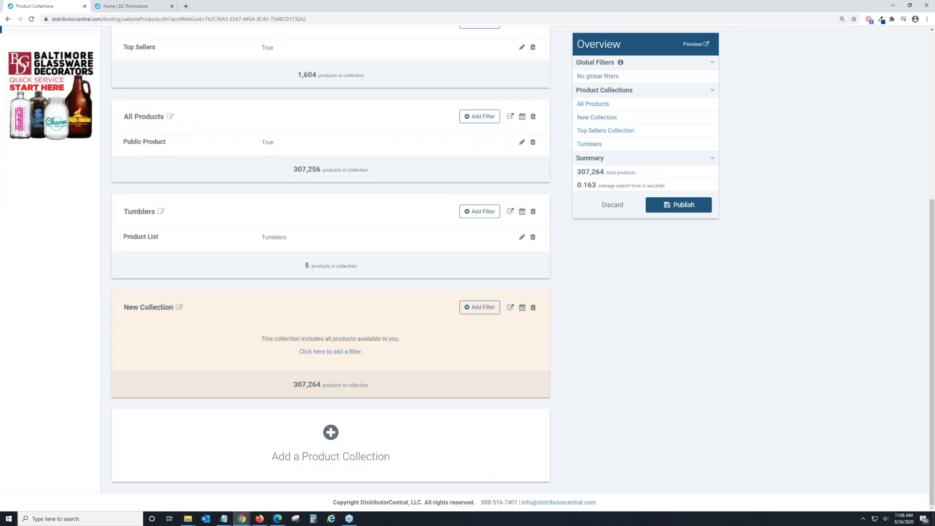
View how the Top Sellers Collection and All Products appear on the DC Promotions home page, and return to the product collections
scroll(219, 83, up, 2)
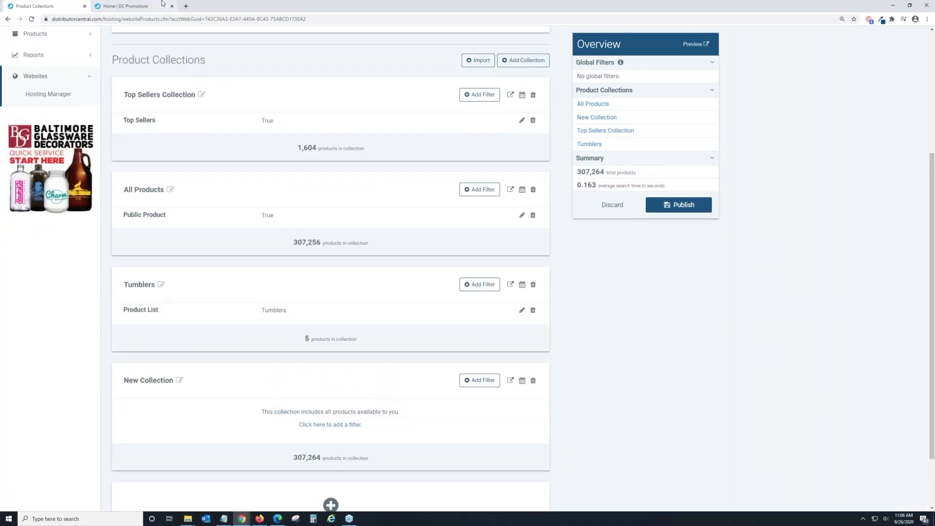
click(141, 6)
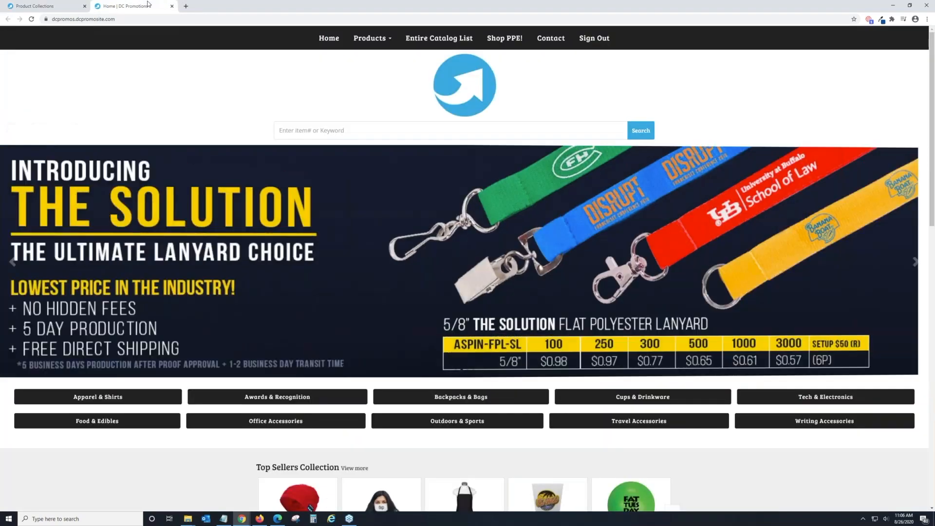
scroll(401, 217, down, 8)
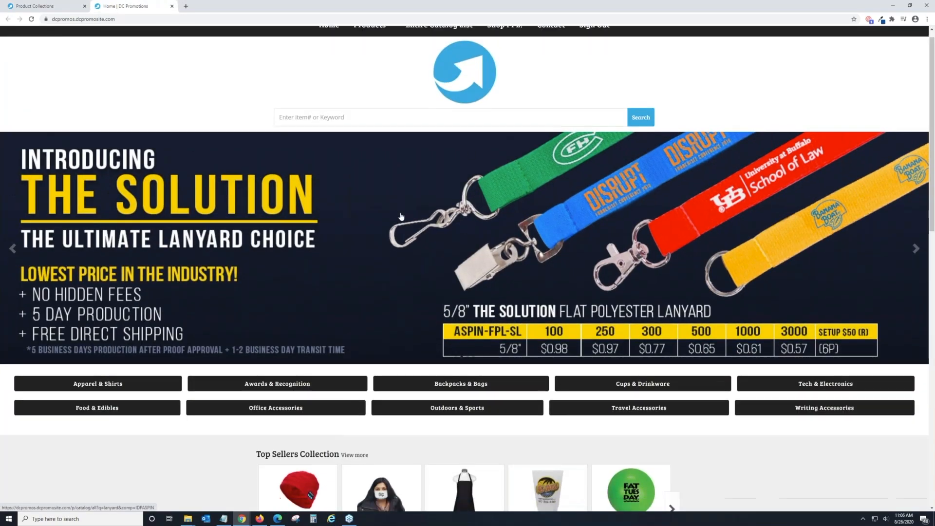
scroll(401, 217, up, 8)
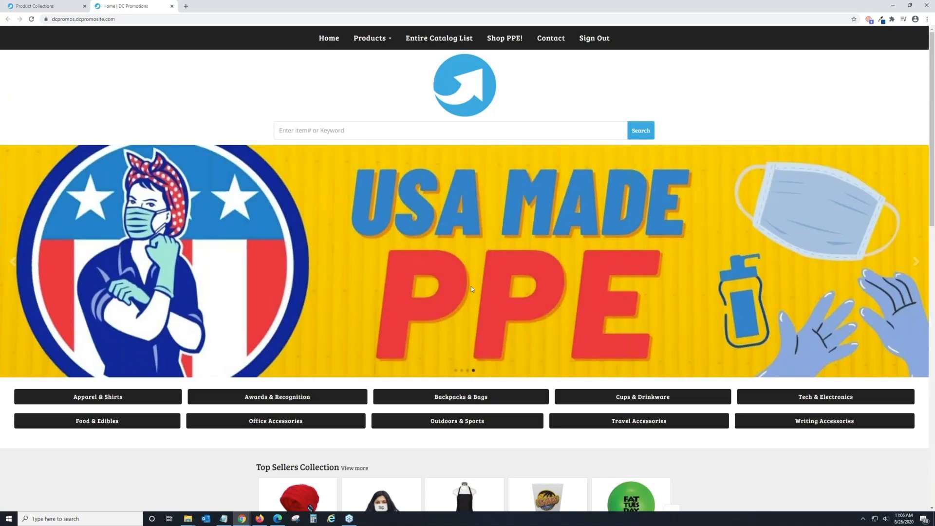
scroll(471, 289, down, 4)
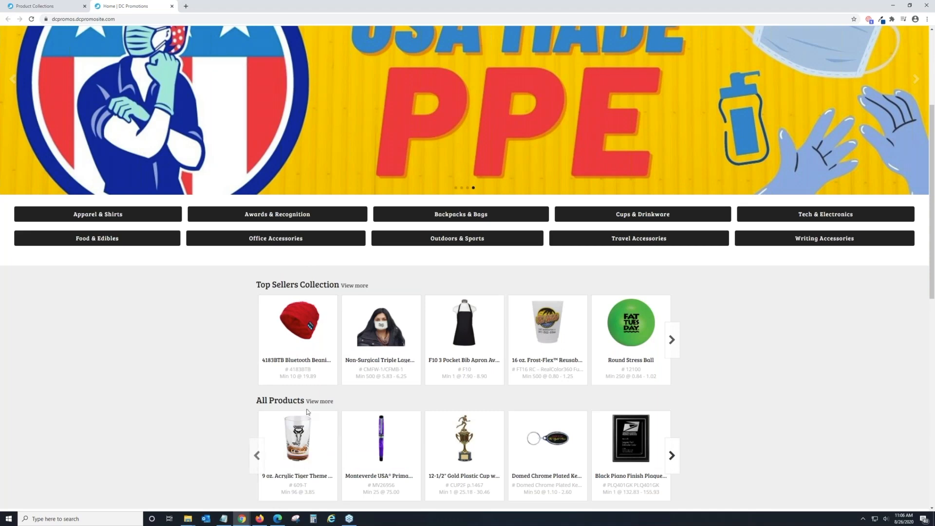
click(46, 6)
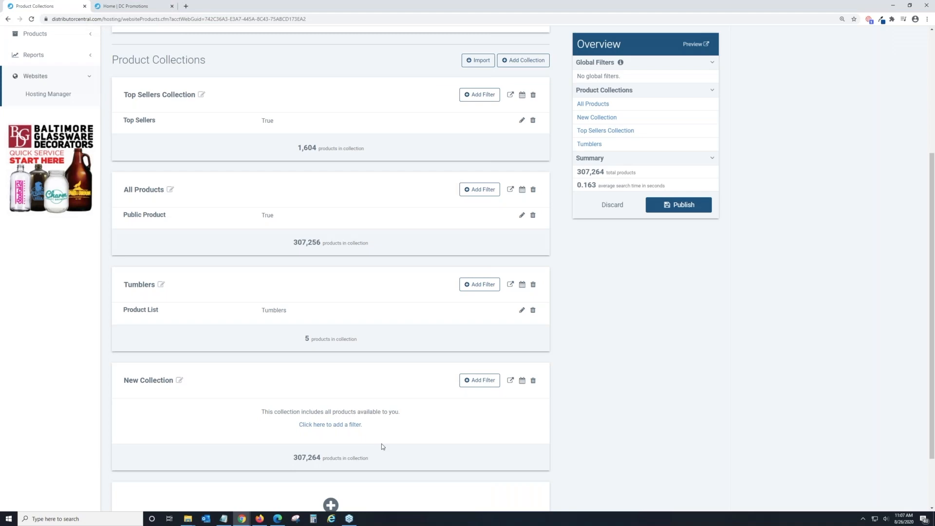
click(141, 6)
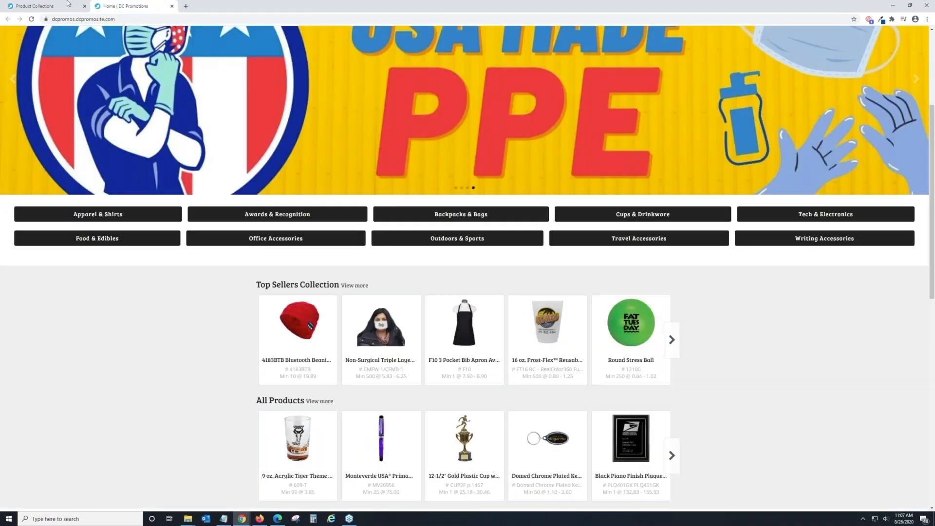
click(34, 4)
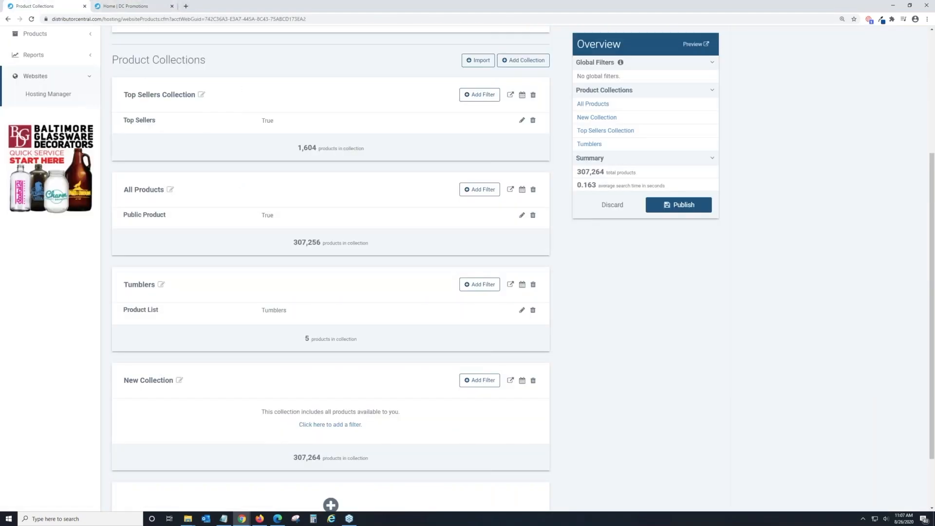
Rename the newly added product collection as "PPE"
scroll(386, 386, down, 1)
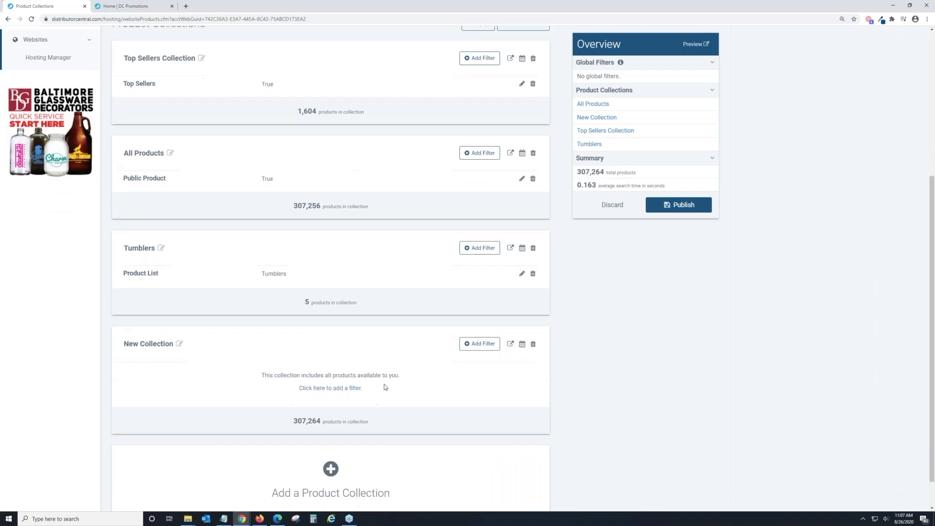
scroll(399, 438, down, 1)
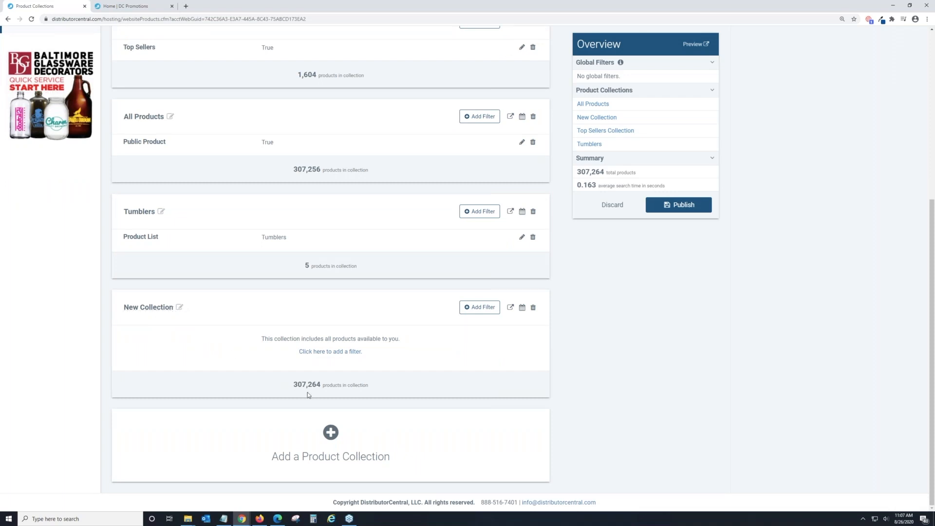
drag(293, 385, 322, 387)
click(179, 308)
drag(175, 307, 123, 307)
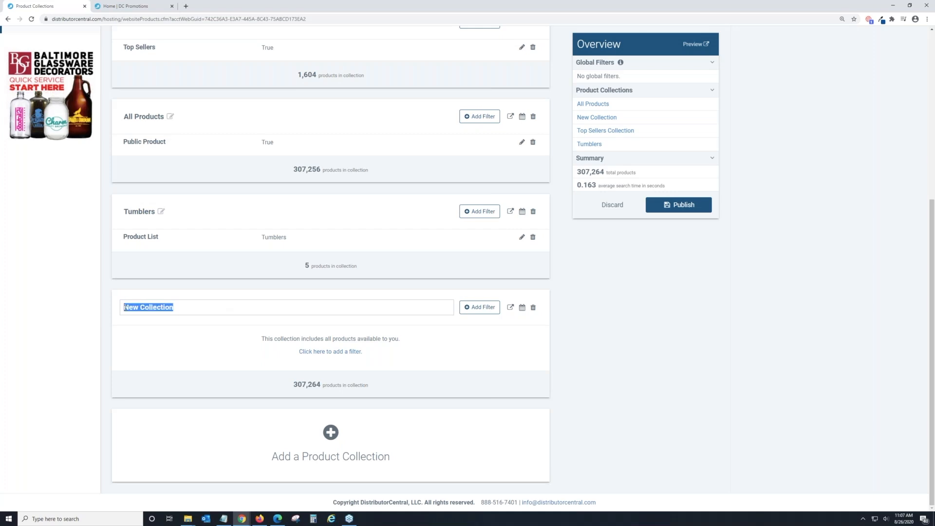
text(PPE)
Add a DC Curated Themes filter to the PPE collection that includes only COVID-19 products, and save it
click(476, 313)
click(482, 309)
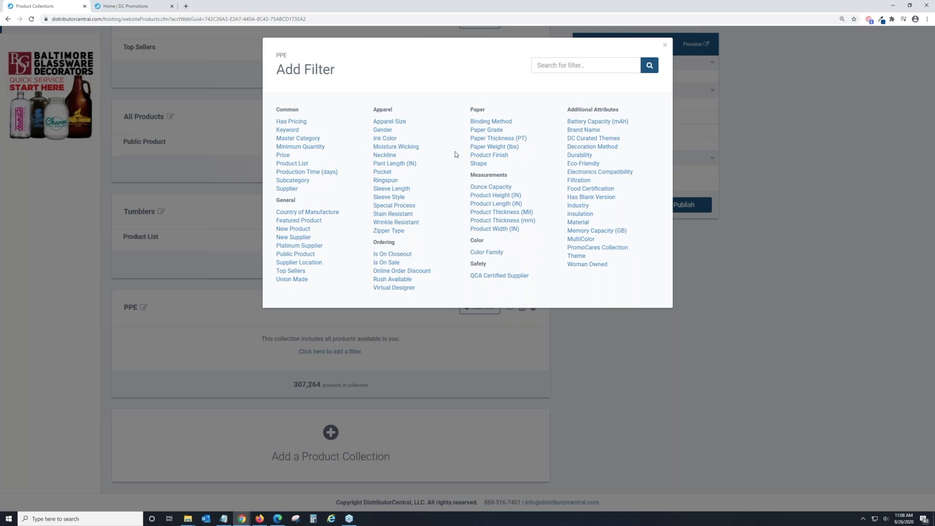
drag(567, 109, 622, 112)
click(602, 139)
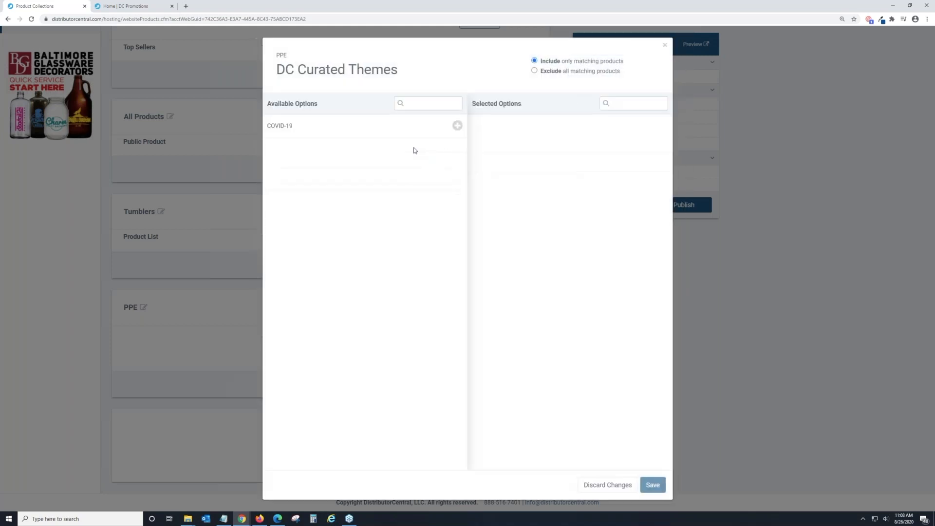
click(457, 125)
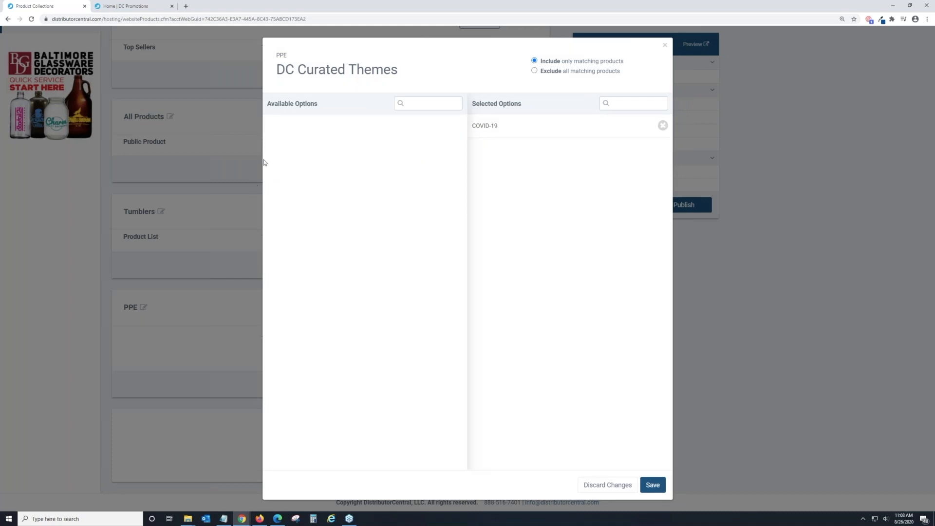
click(652, 484)
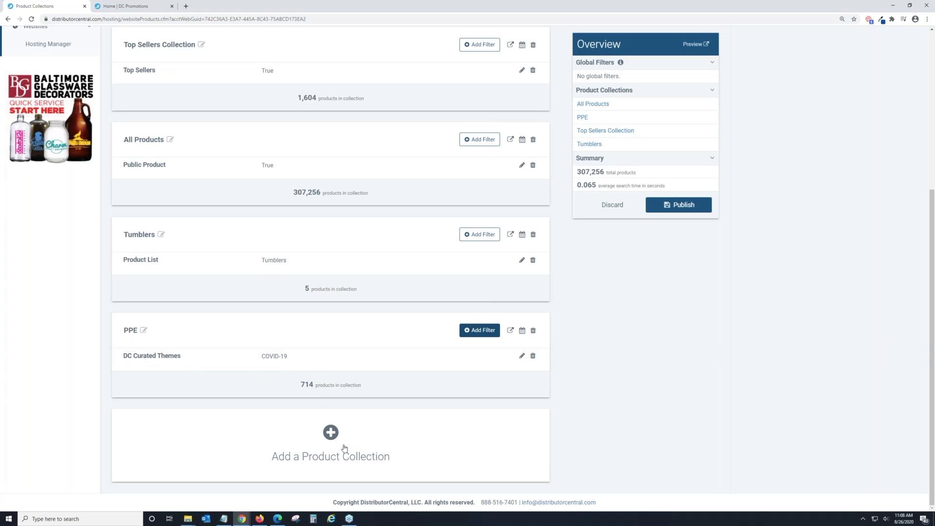
Add another product collection and name it "USA Made"
click(331, 434)
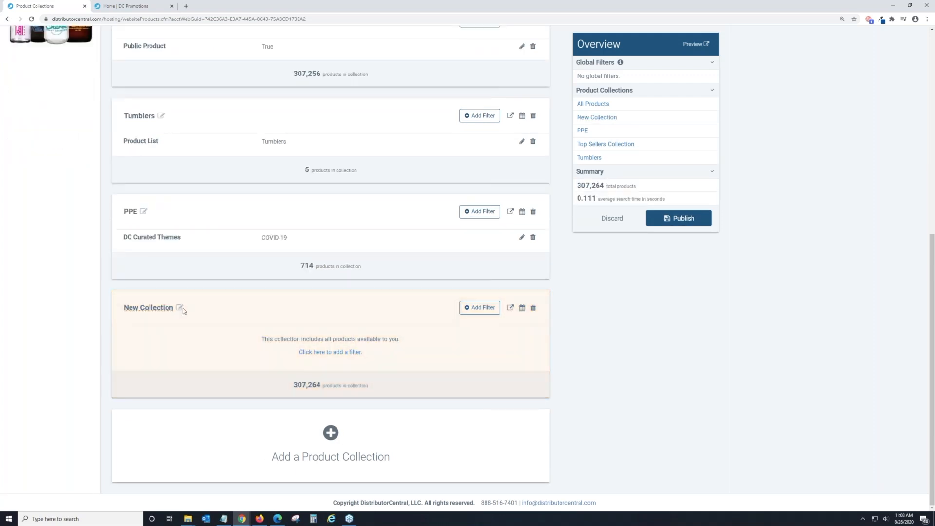
click(179, 307)
triple_click(153, 313)
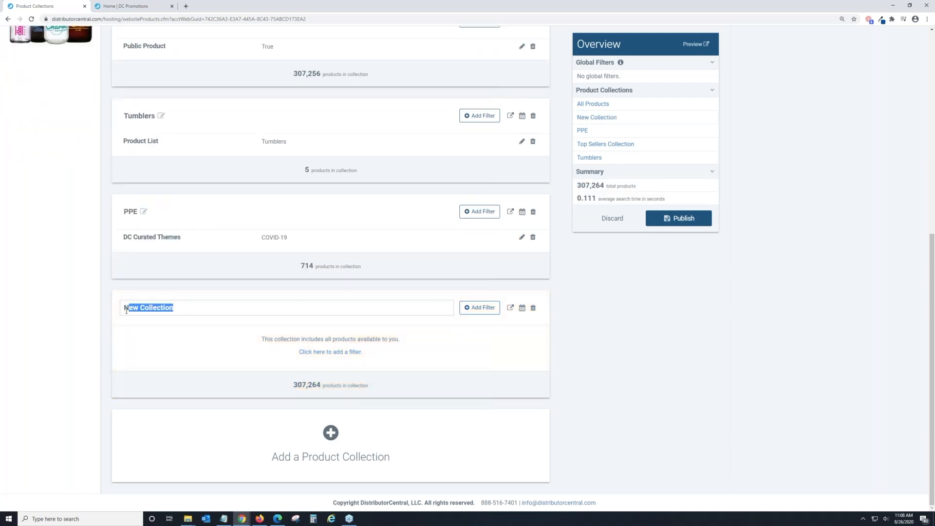
text(USA Made)
Add a Country of Manufacture filter to the USA Made collection that includes only United States products, and save it
click(491, 307)
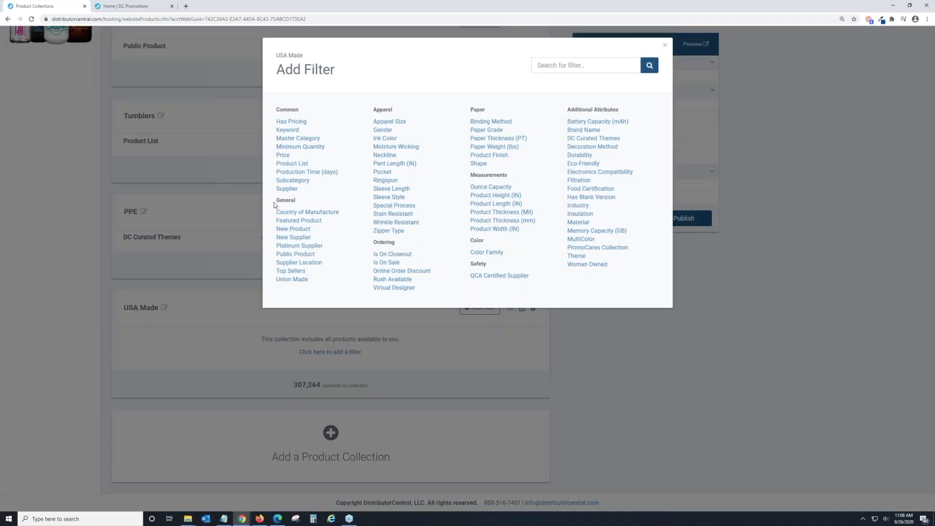
drag(276, 200, 297, 200)
click(307, 213)
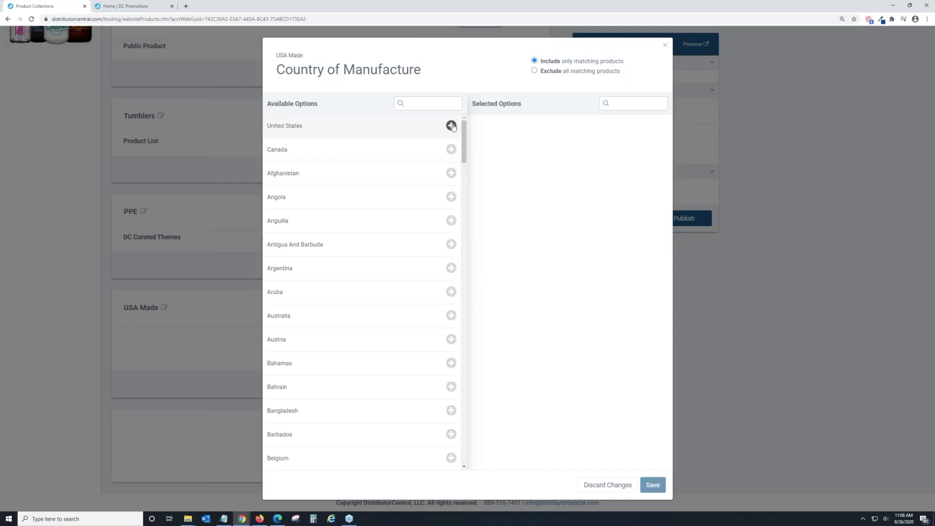
click(450, 125)
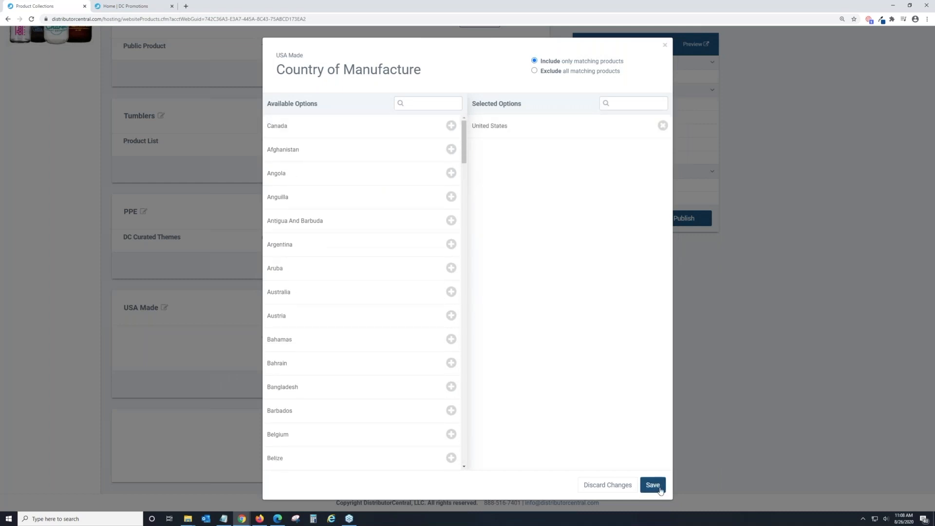
click(653, 485)
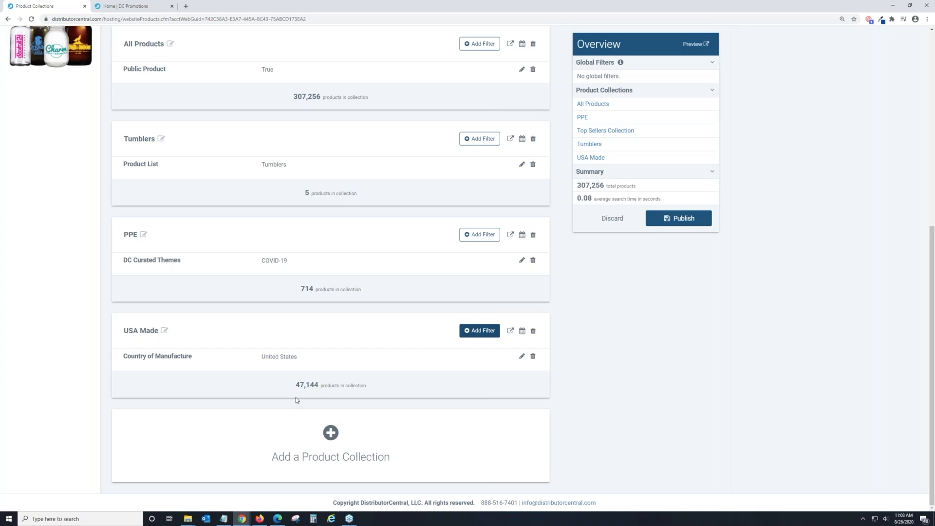
Preview the unpublished product collections on the website, browse the products in USA Made, and close the preview
scroll(402, 398, up, 2)
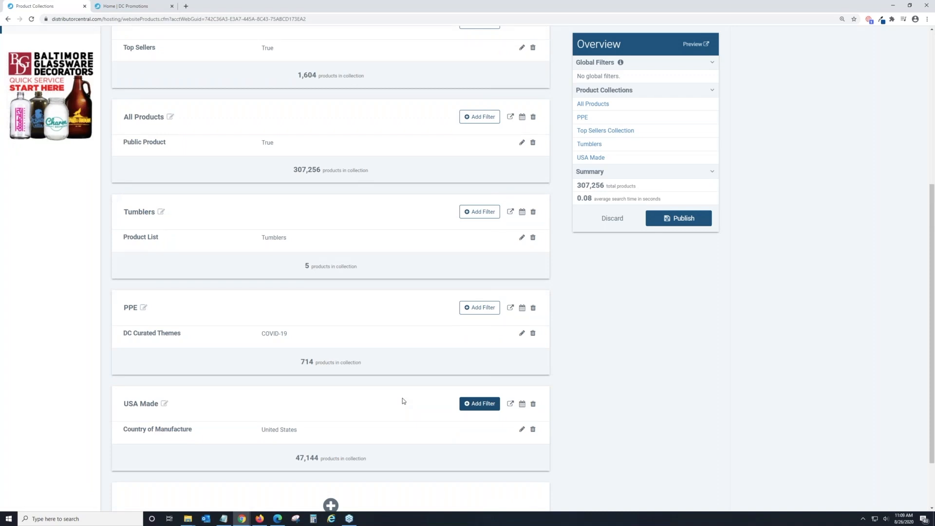
scroll(426, 308, down, 2)
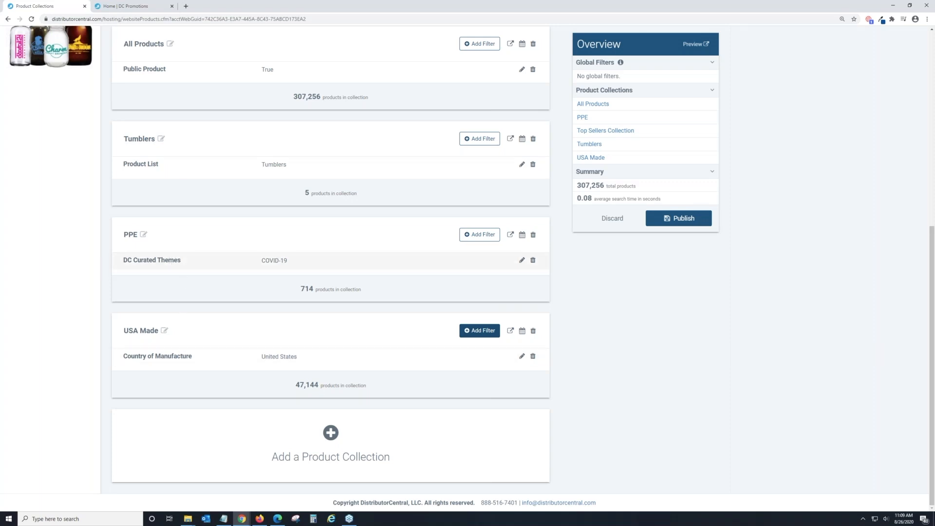
scroll(282, 324, up, 2)
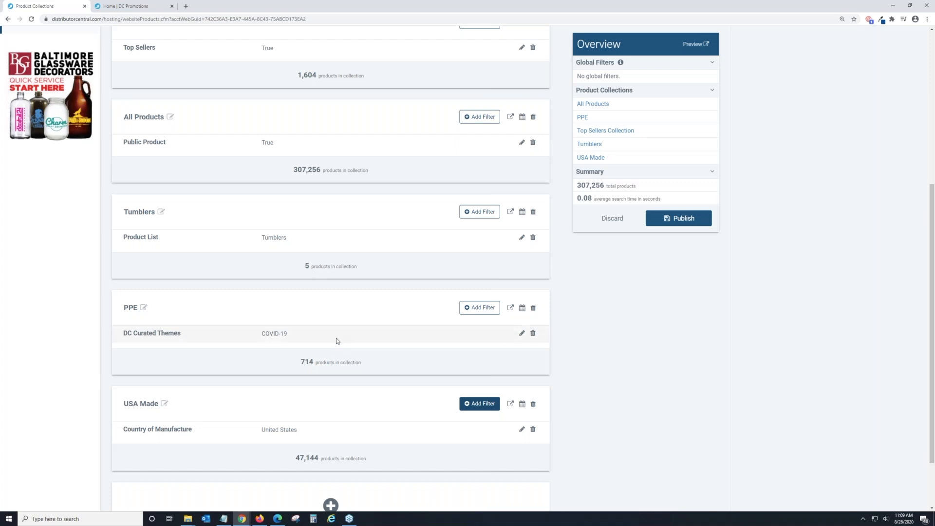
scroll(336, 339, up, 1)
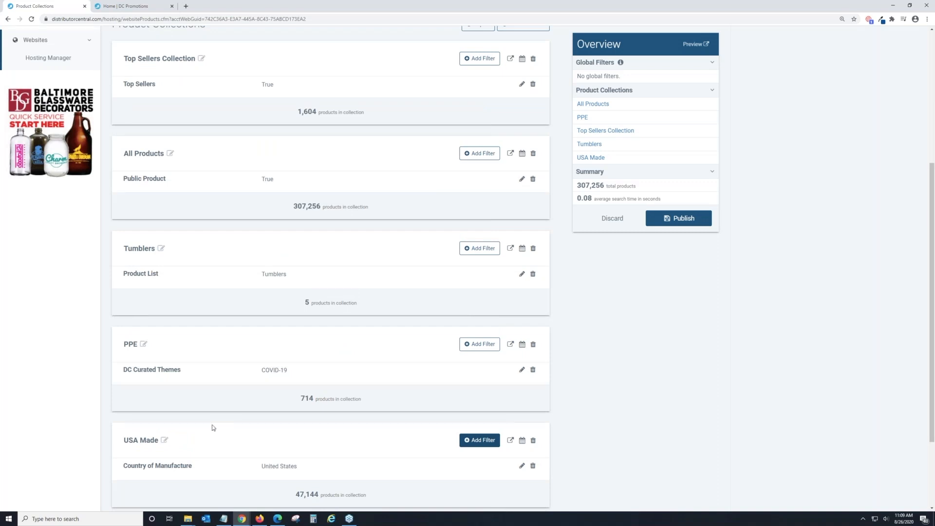
scroll(324, 377, up, 1)
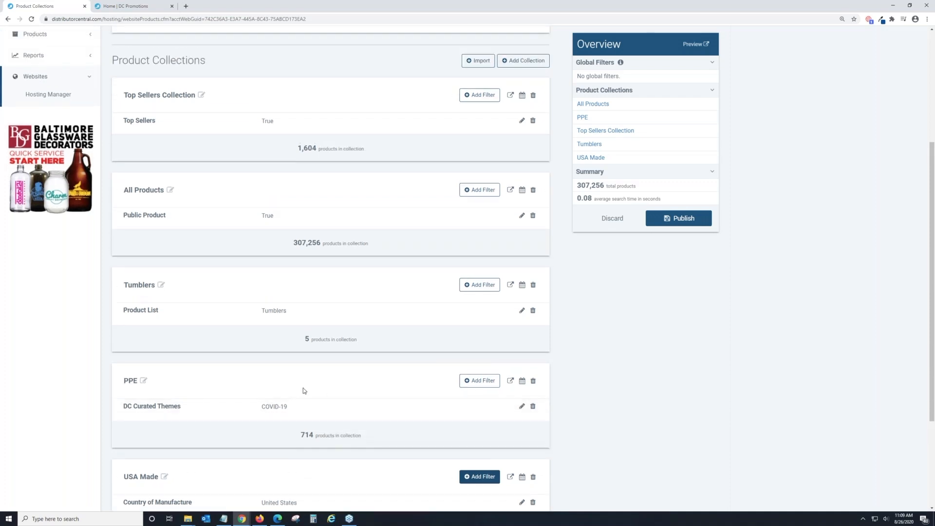
scroll(304, 390, up, 2)
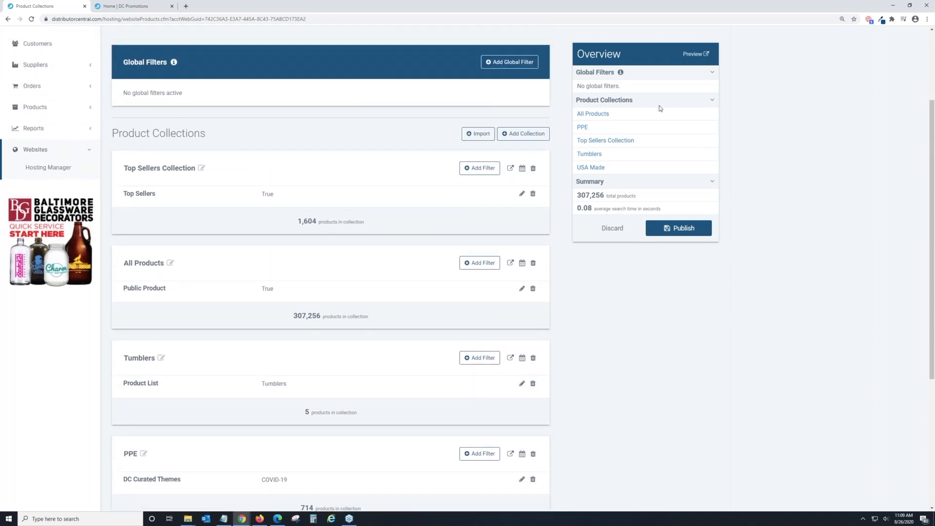
click(692, 55)
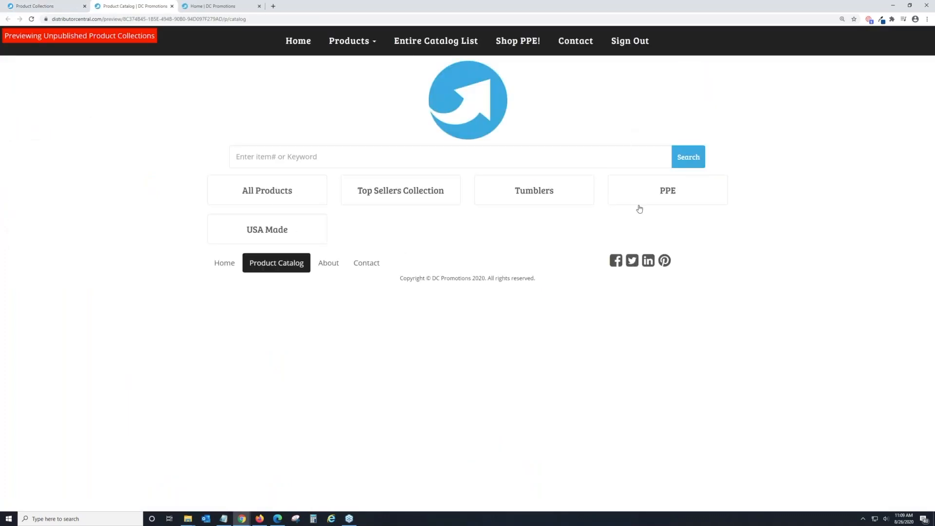
click(317, 232)
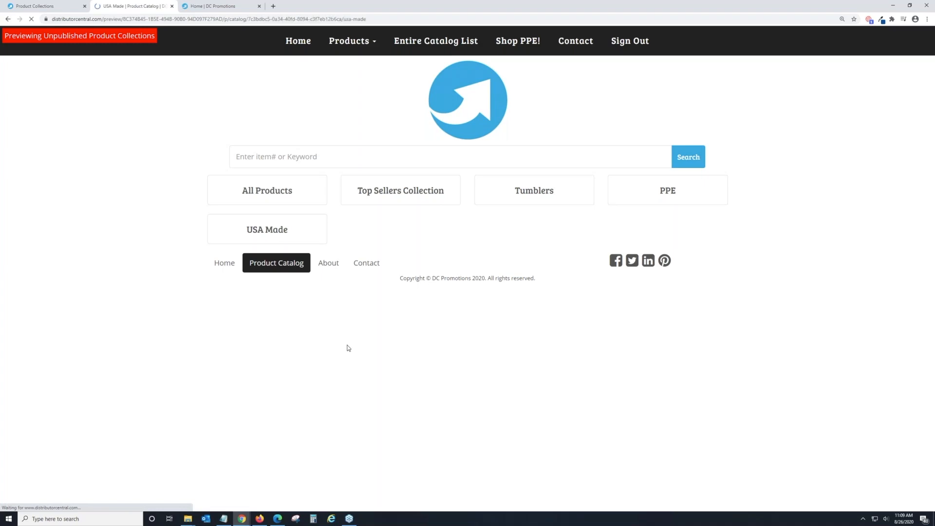
scroll(349, 336, down, 4)
scroll(351, 334, up, 5)
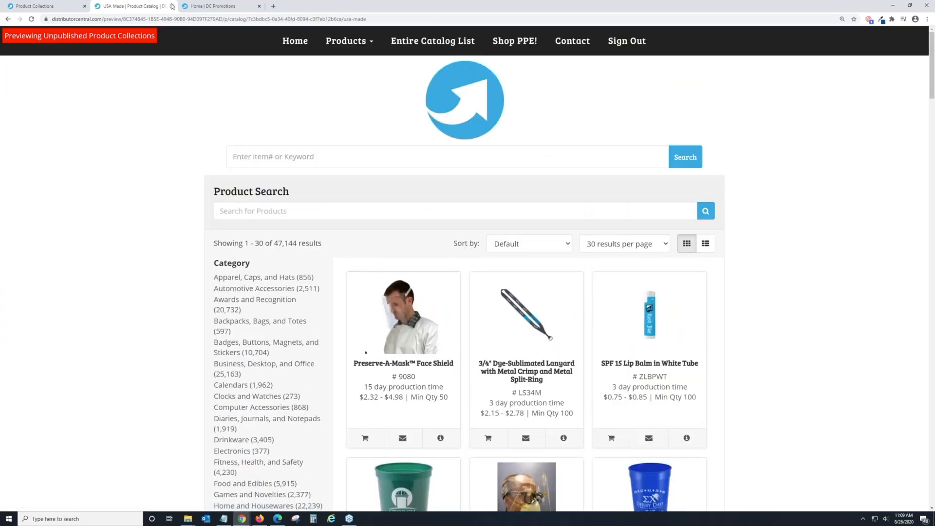
click(171, 6)
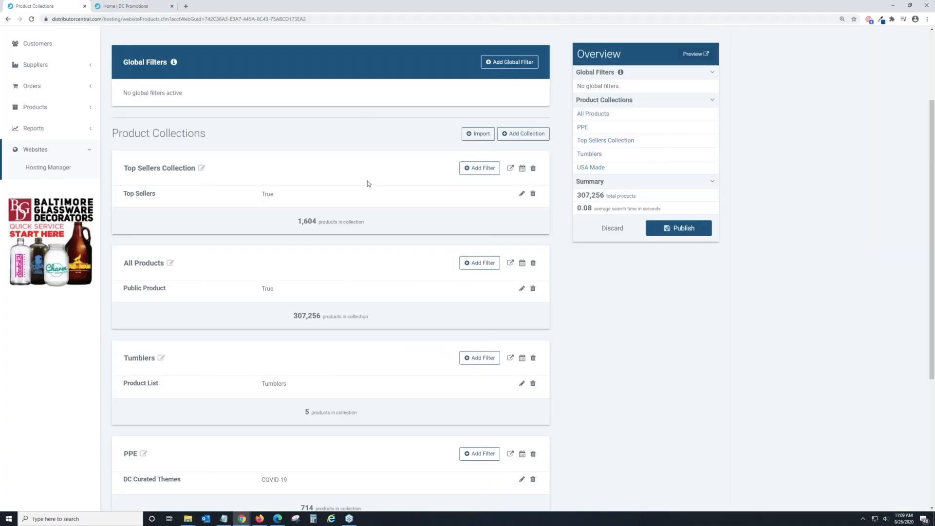
Publish all changes to the website, including the added PPE and USA Made product collections
scroll(367, 184, down, 2)
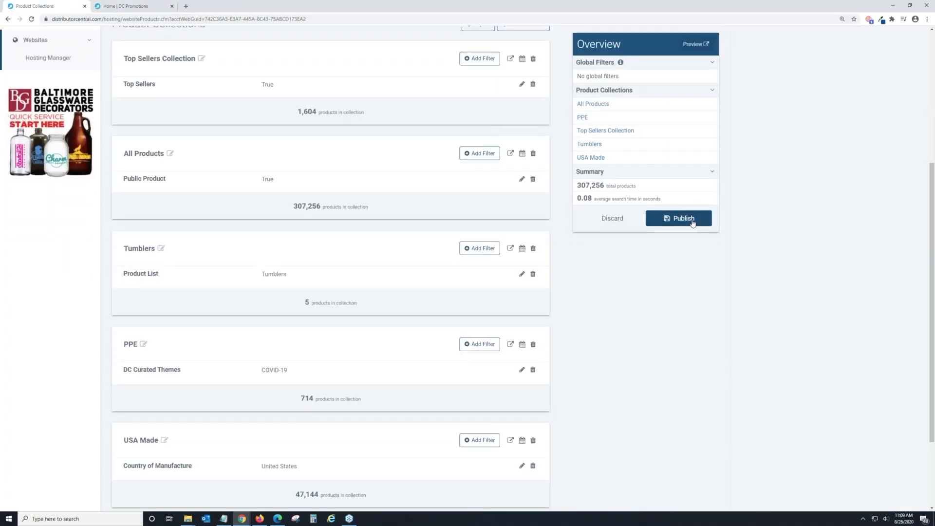
click(692, 224)
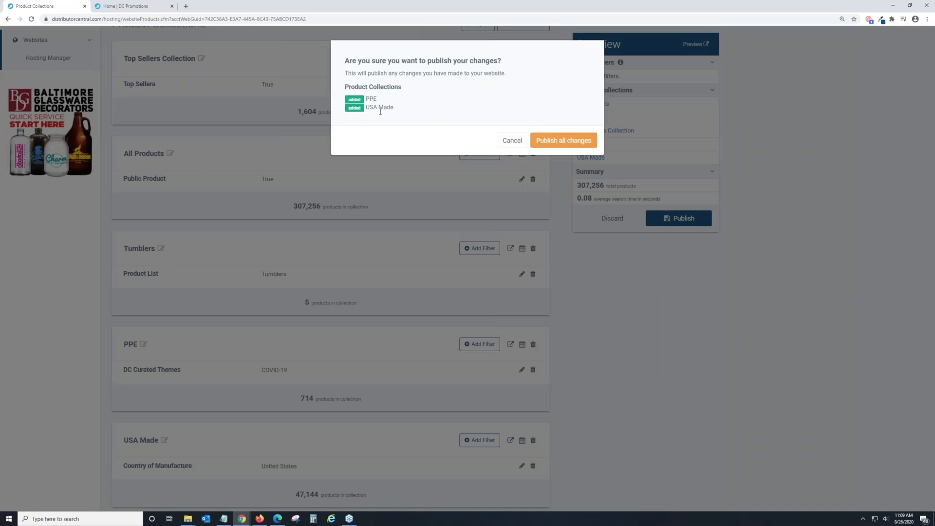
click(567, 143)
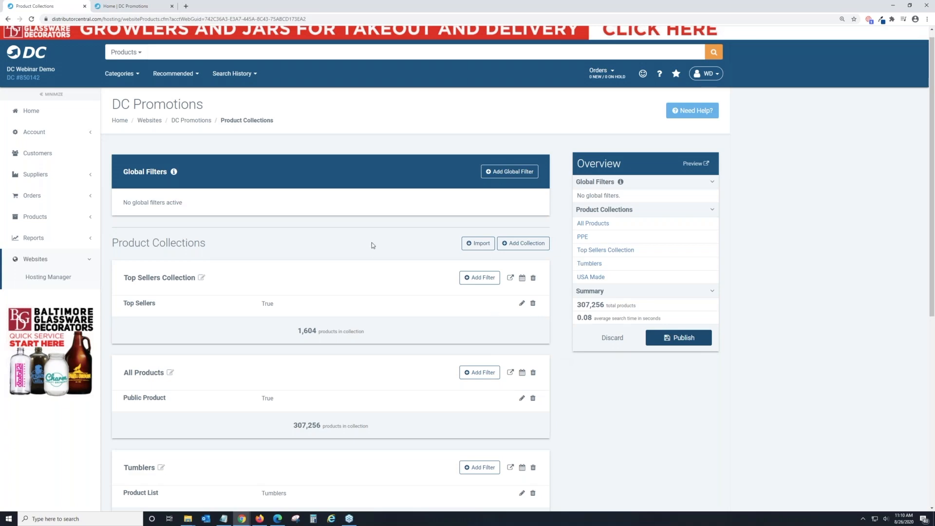
Add a global Country of Manufacture filter that includes only United States products, and save it
scroll(375, 260, down, 1)
scroll(375, 260, down, 4)
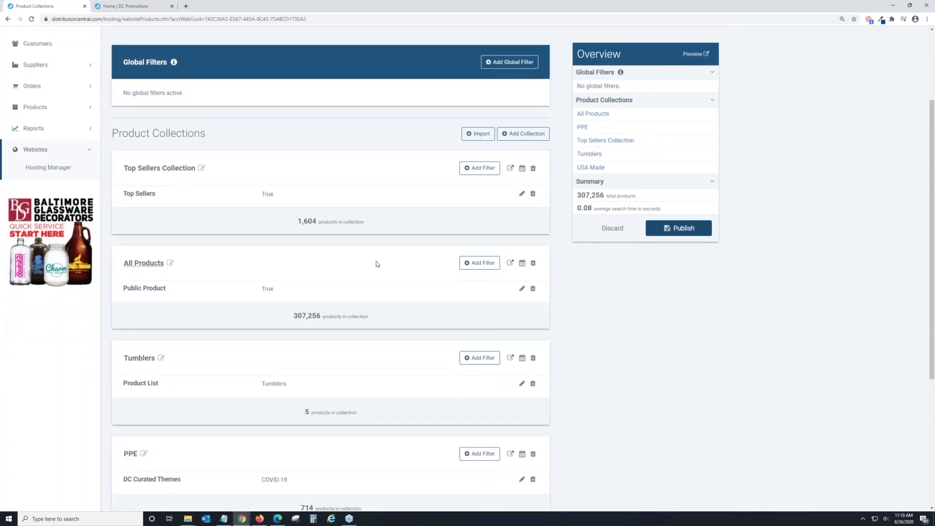
scroll(376, 267, down, 1)
scroll(341, 263, up, 4)
scroll(223, 425, down, 2)
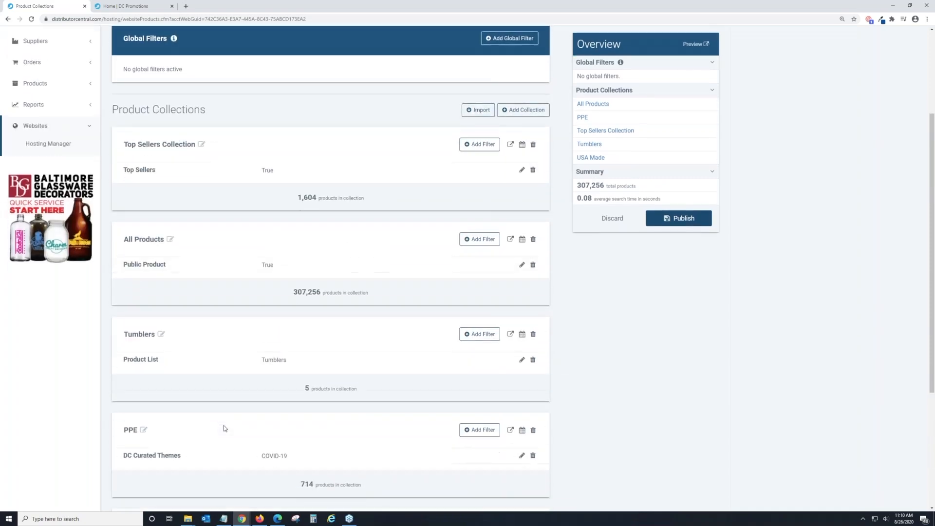
scroll(223, 432, up, 5)
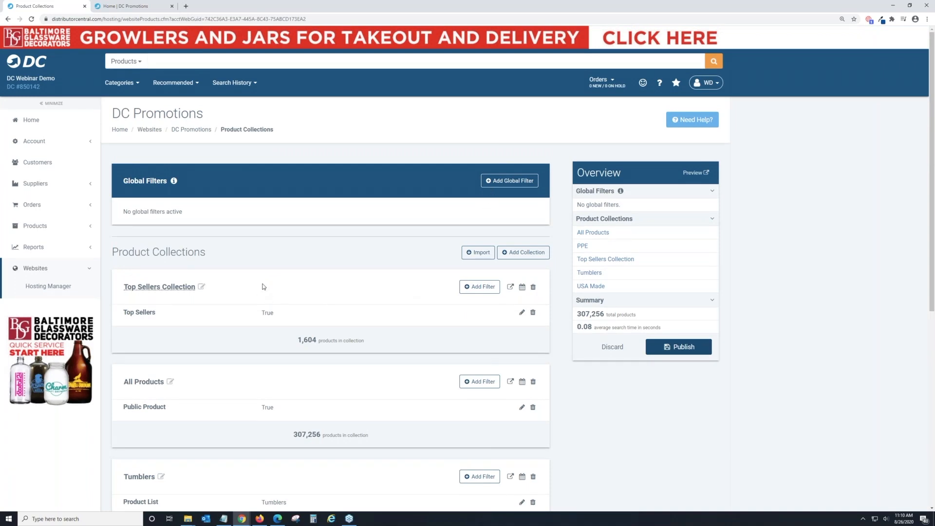
click(509, 180)
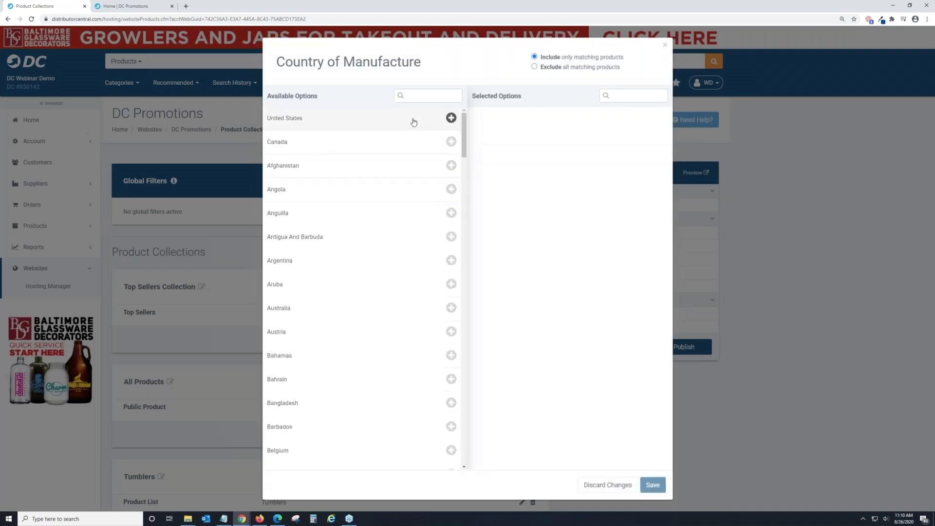
click(451, 118)
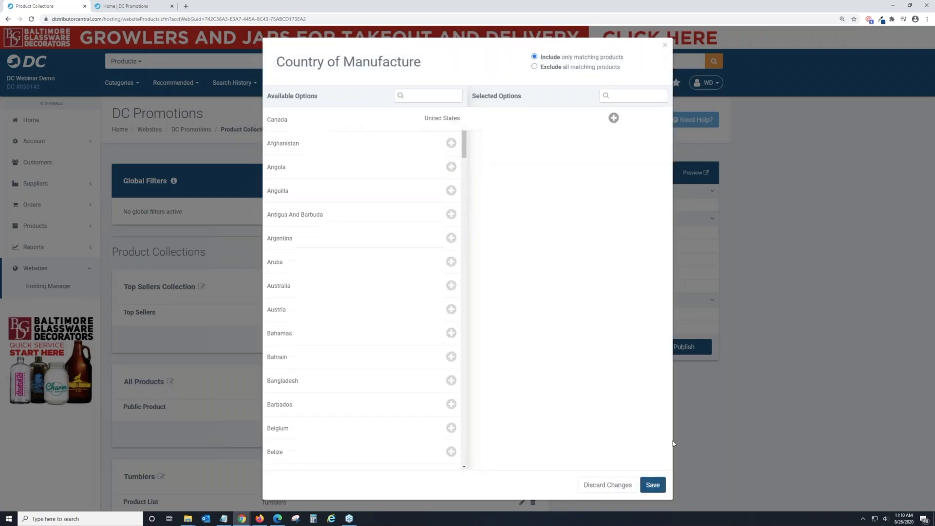
click(652, 486)
Review how the global Country of Manufacture filter applies to each product collection and its product count
scroll(432, 269, down, 8)
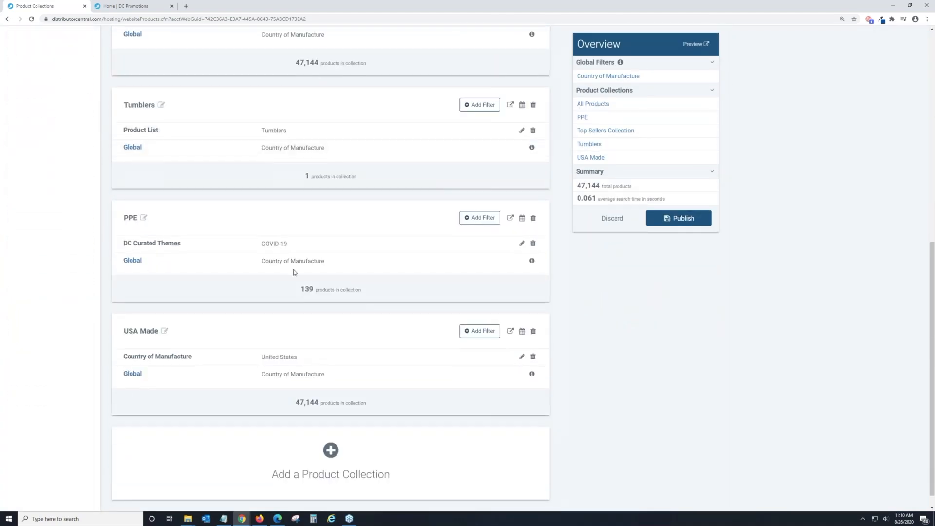
scroll(325, 356, up, 4)
scroll(325, 356, up, 2)
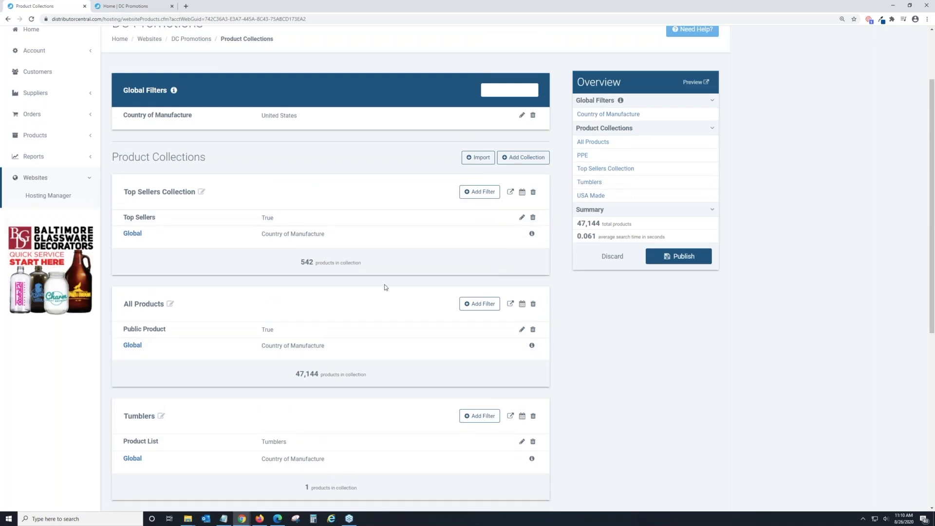
scroll(349, 322, up, 1)
scroll(349, 322, down, 3)
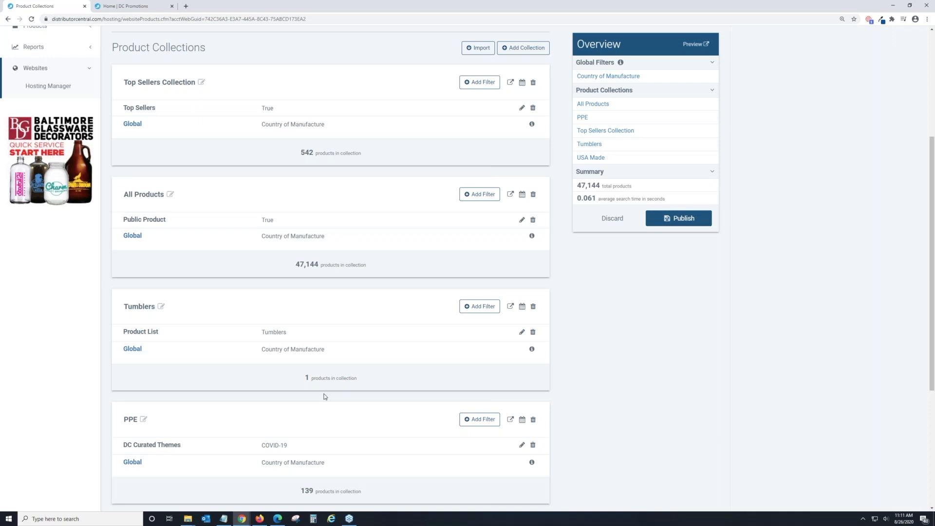
scroll(414, 284, up, 3)
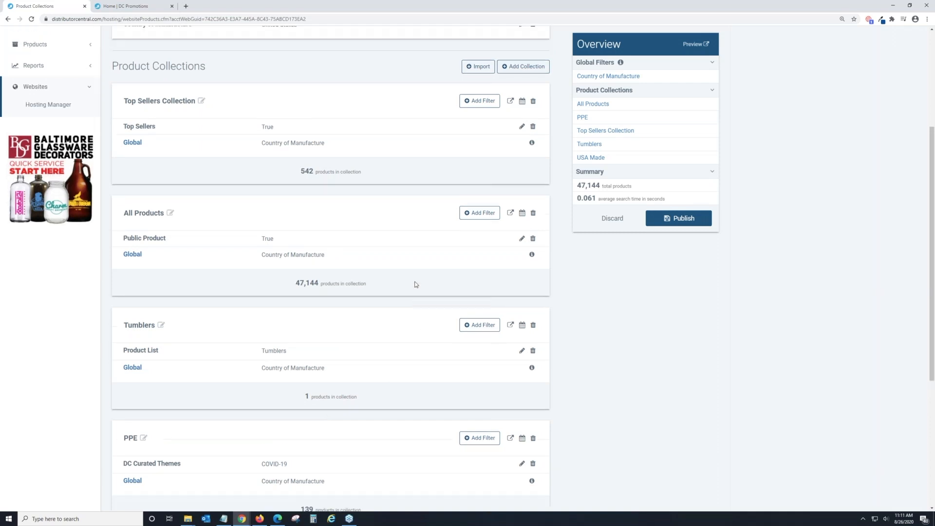
scroll(436, 218, up, 2)
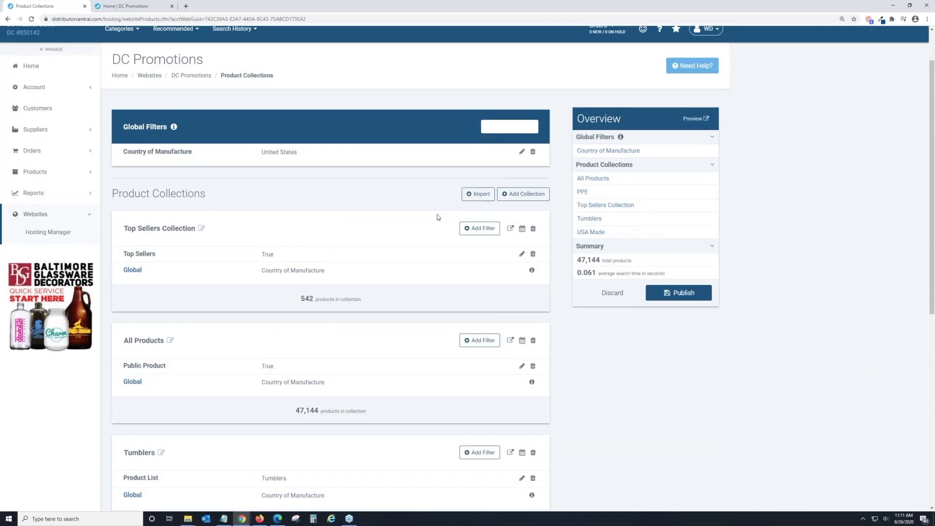
scroll(407, 244, down, 3)
scroll(407, 244, down, 1)
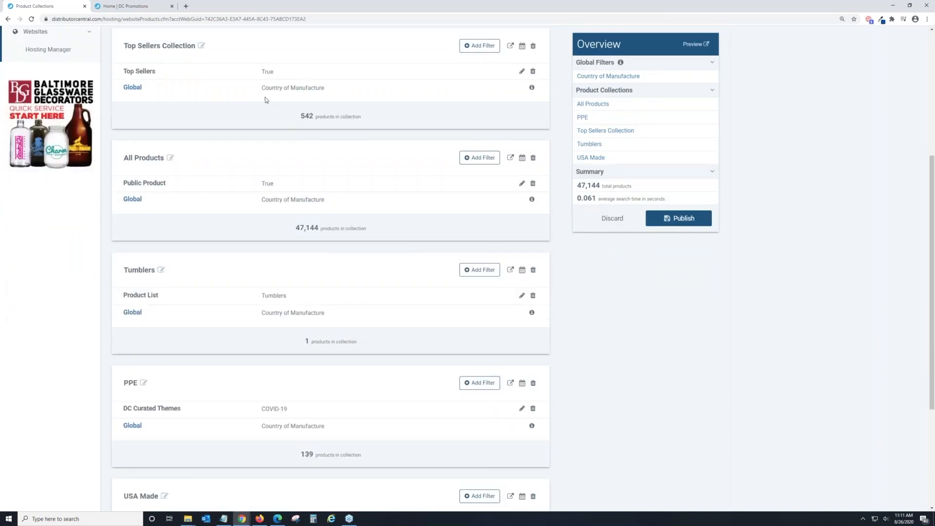
scroll(272, 119, down, 3)
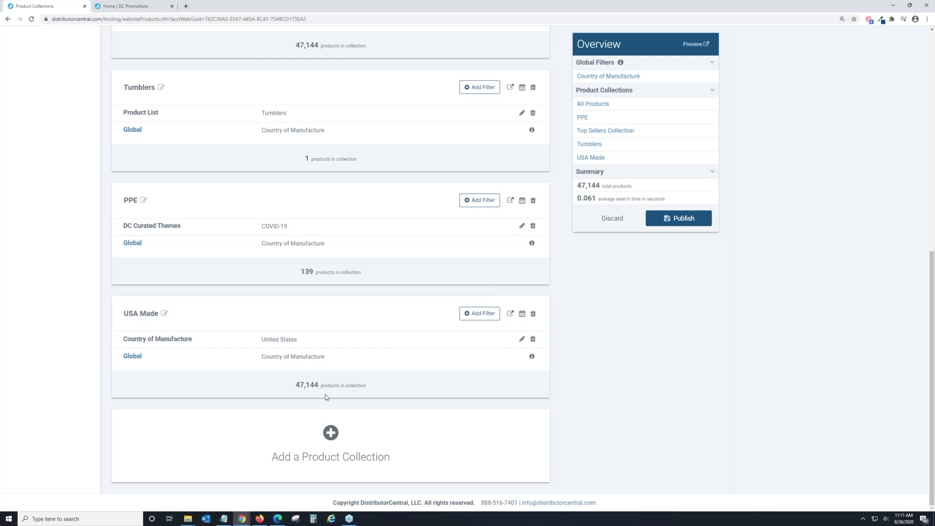
scroll(332, 387, up, 1)
scroll(332, 387, up, 5)
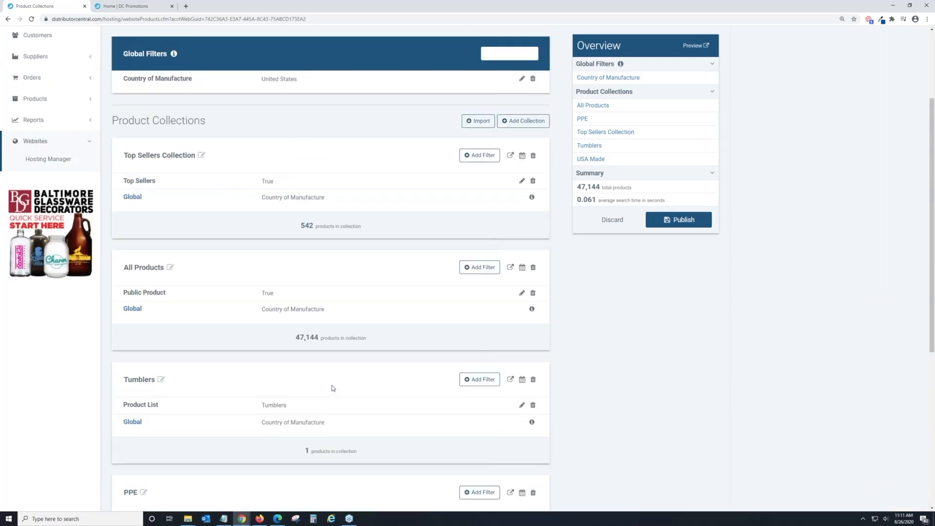
scroll(332, 385, up, 2)
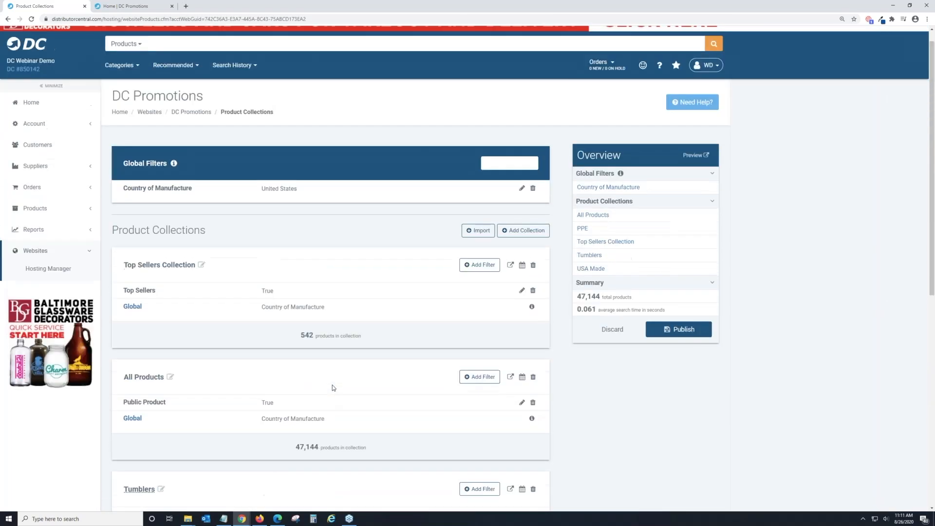
View the product collections available for import from other websites, and cancel the import
click(471, 238)
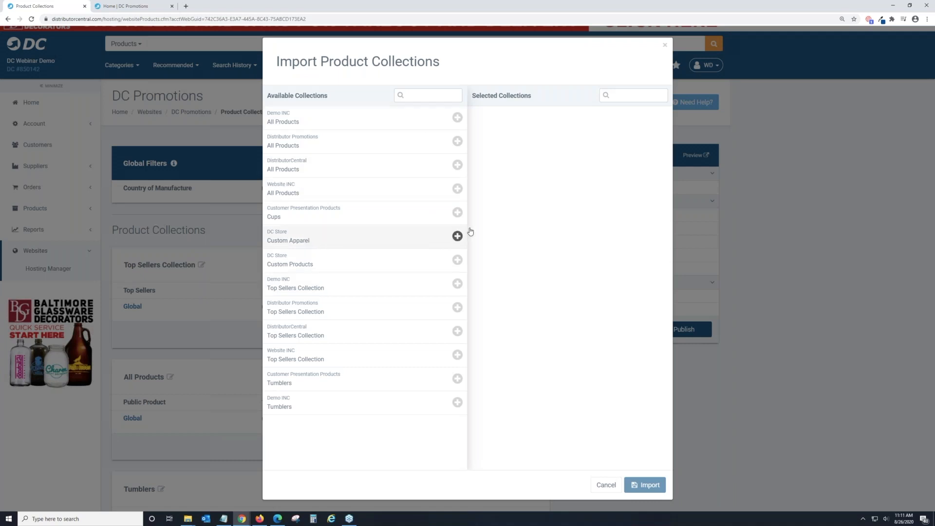
click(607, 488)
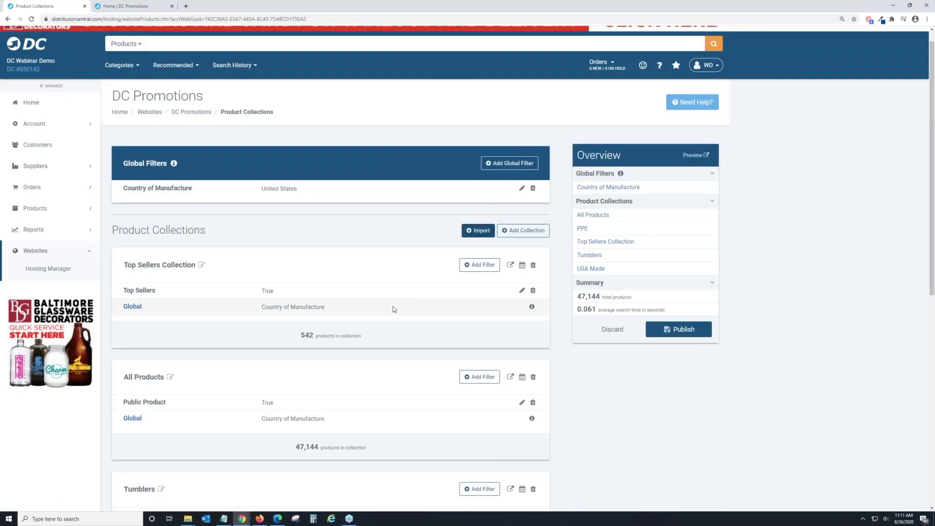
scroll(393, 309, down, 2)
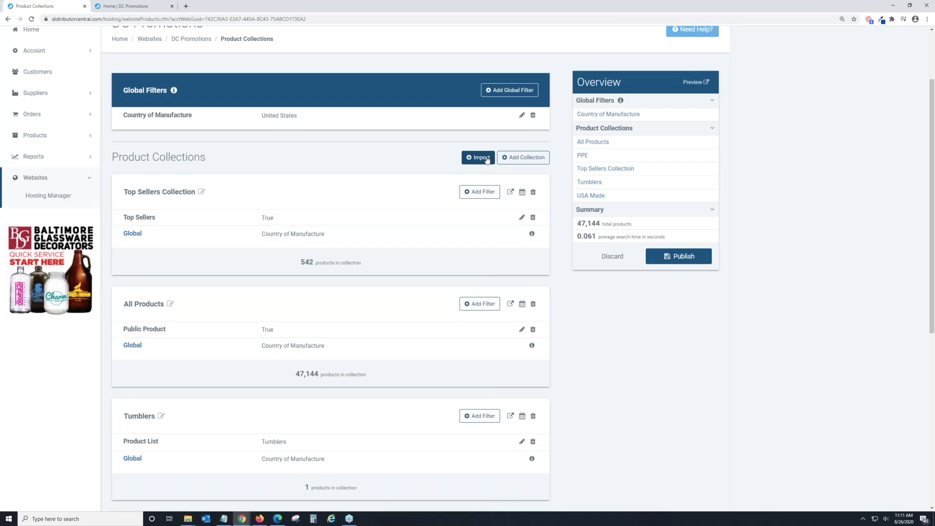
scroll(500, 204, up, 1)
scroll(497, 228, down, 1)
Delete the global Country of Manufacture filter and check the product collections
scroll(482, 252, up, 2)
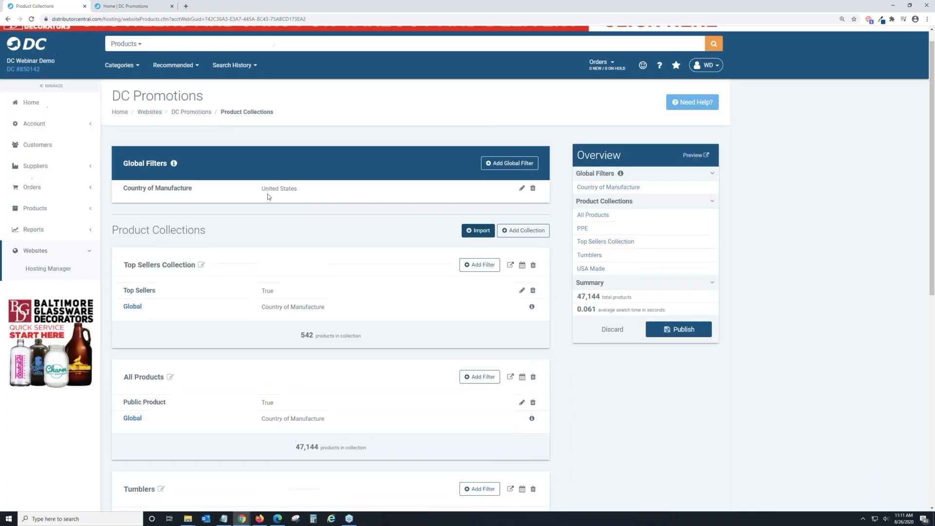
click(533, 189)
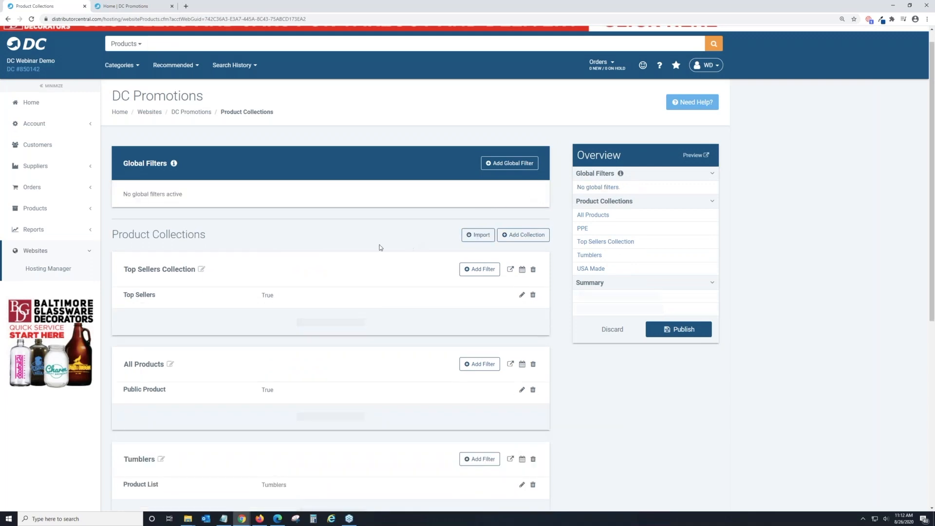
scroll(344, 254, down, 1)
scroll(345, 253, down, 8)
scroll(440, 379, up, 5)
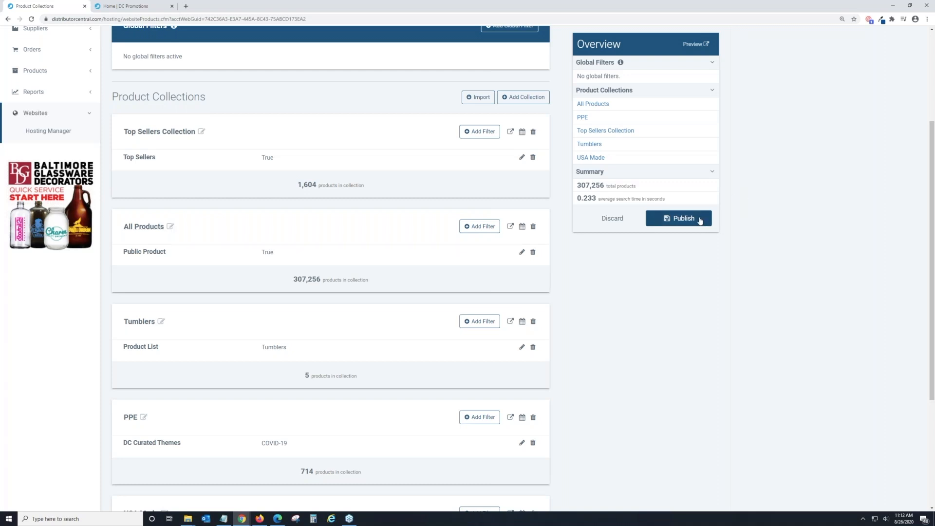
Add a blank product collection below USA Made, and delete it again
scroll(465, 347, down, 1)
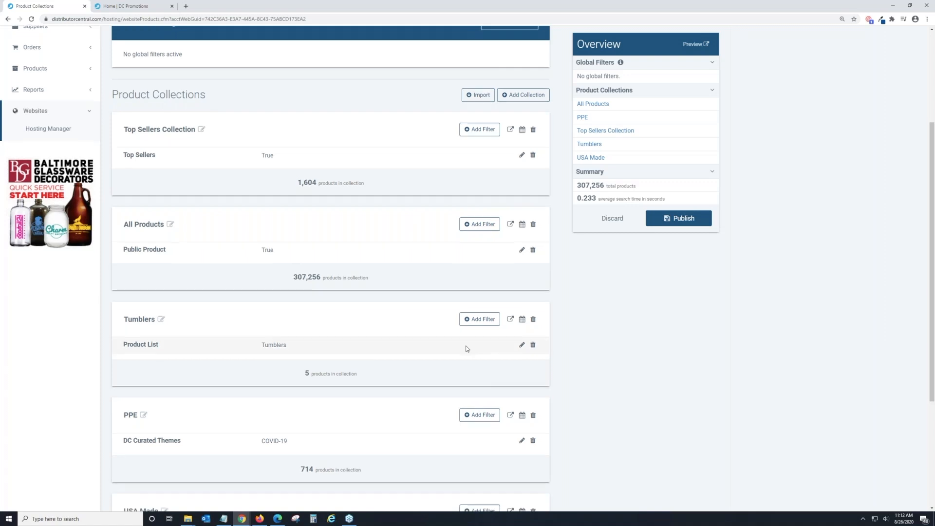
scroll(466, 348, down, 4)
click(336, 435)
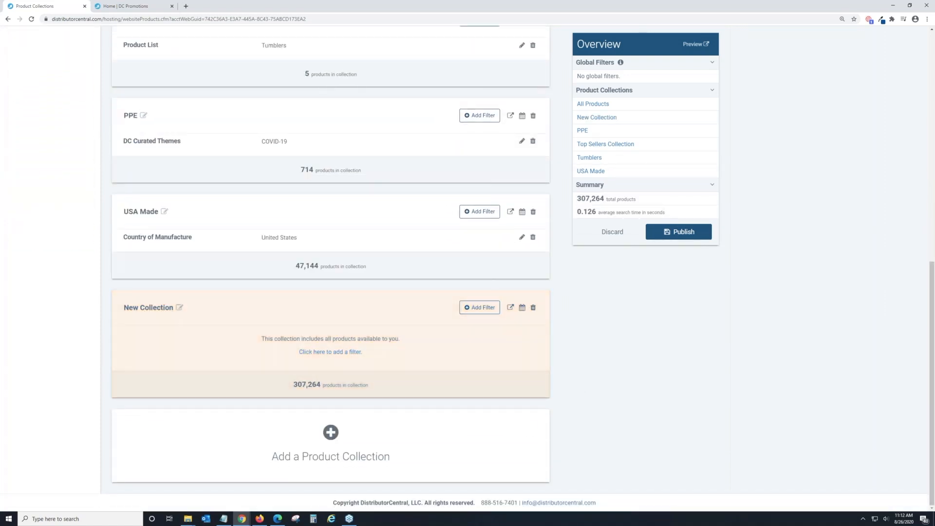
click(533, 307)
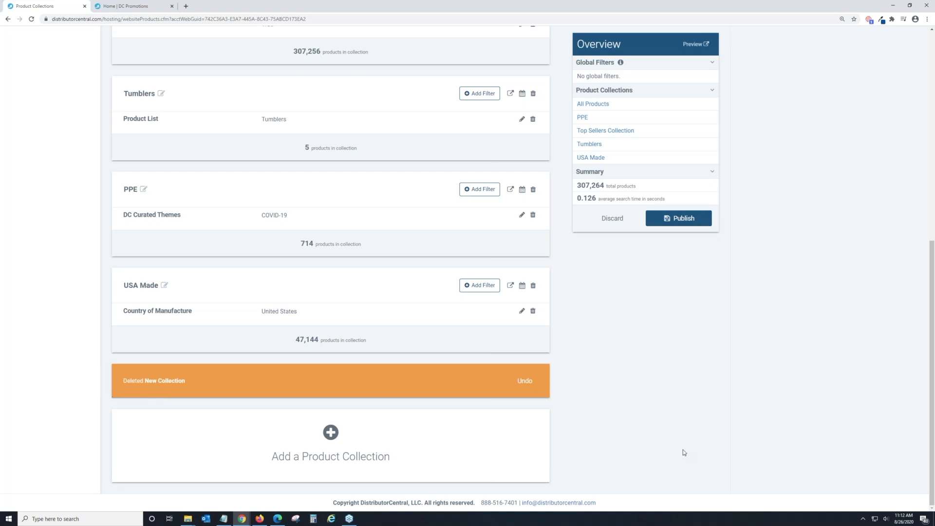
Check the publish confirmation for unpublished changes, cancel it, and look over the product collections
click(690, 220)
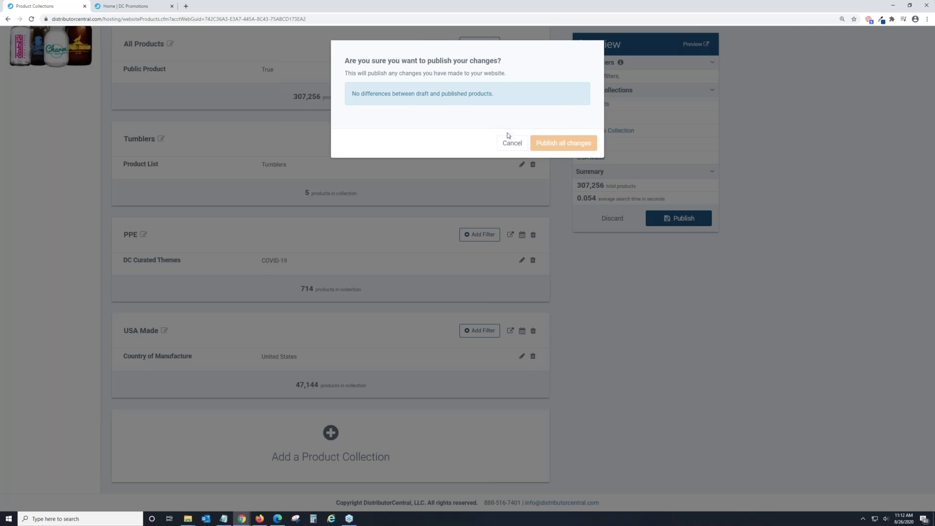
click(655, 345)
scroll(671, 364, up, 4)
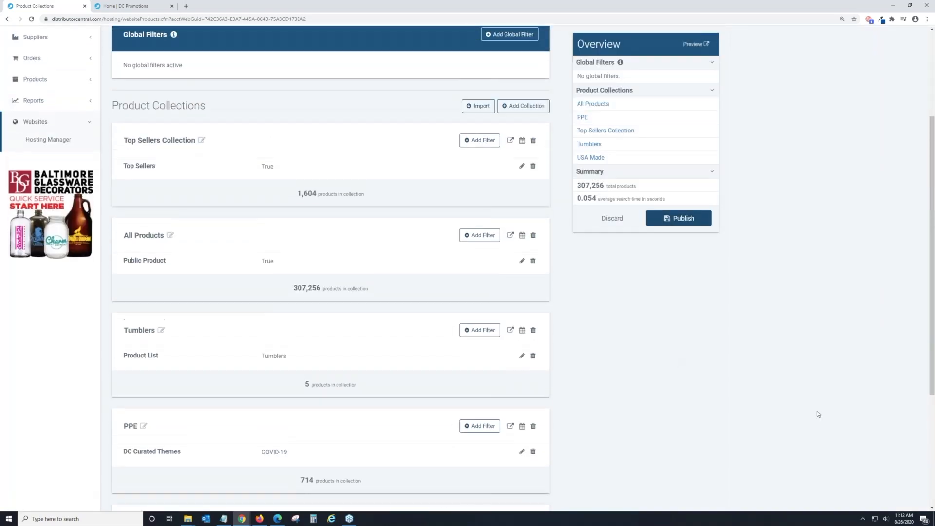
scroll(809, 404, up, 2)
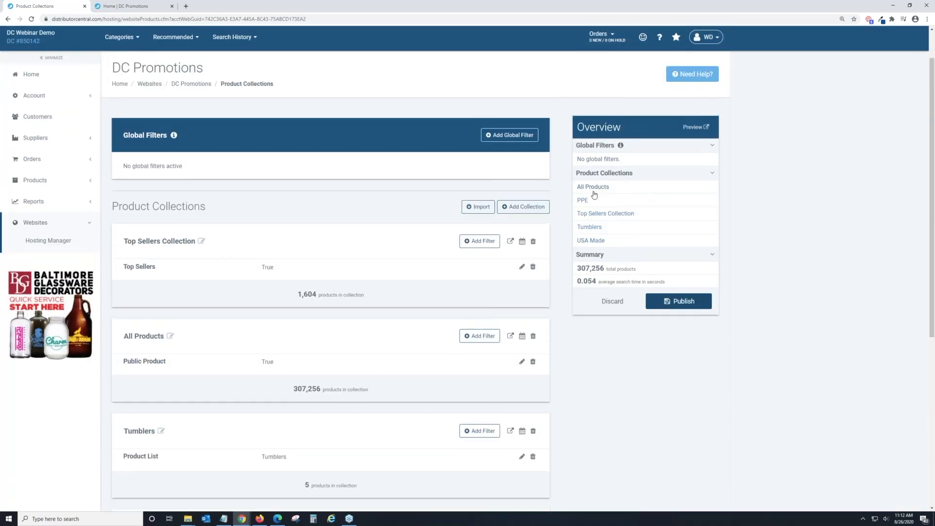
scroll(257, 285, down, 5)
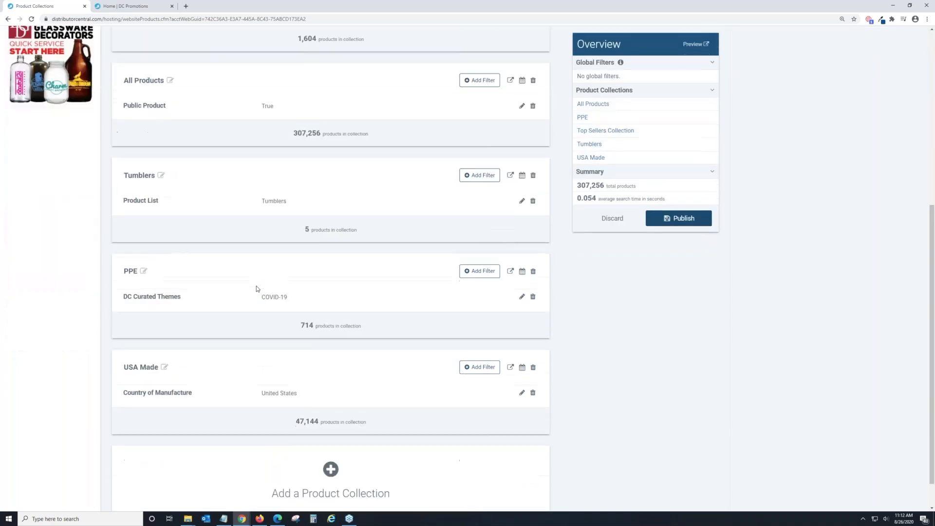
scroll(255, 288, up, 5)
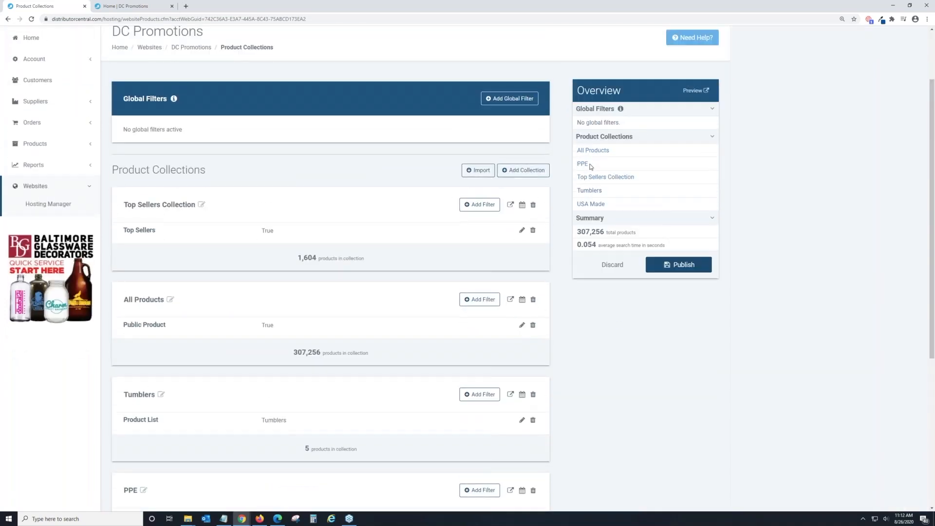
scroll(647, 208, up, 2)
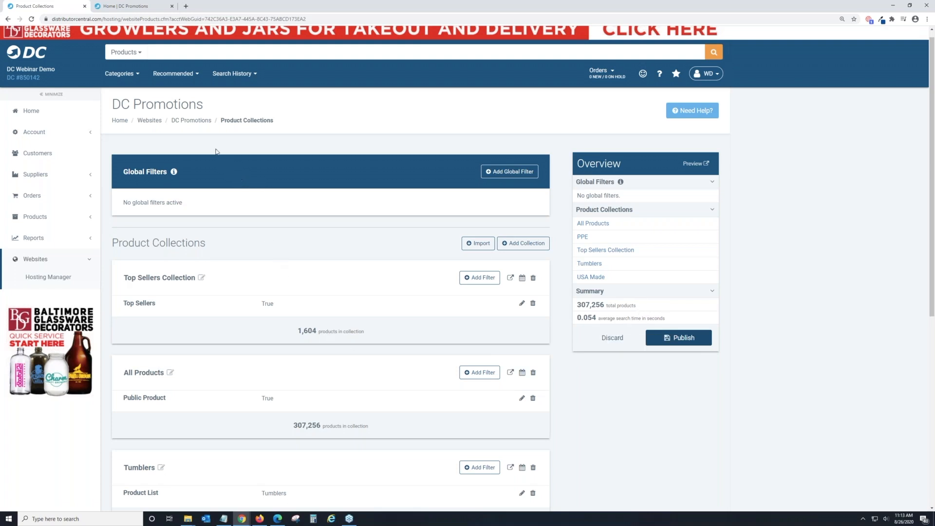
Return to the DC Promotions website details, open the site in the website editor, and show its Library
click(196, 122)
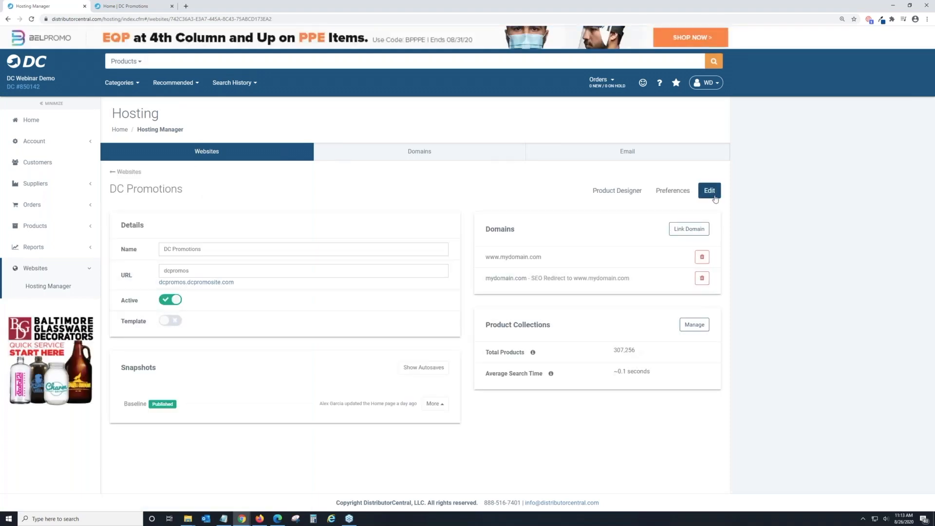
click(714, 194)
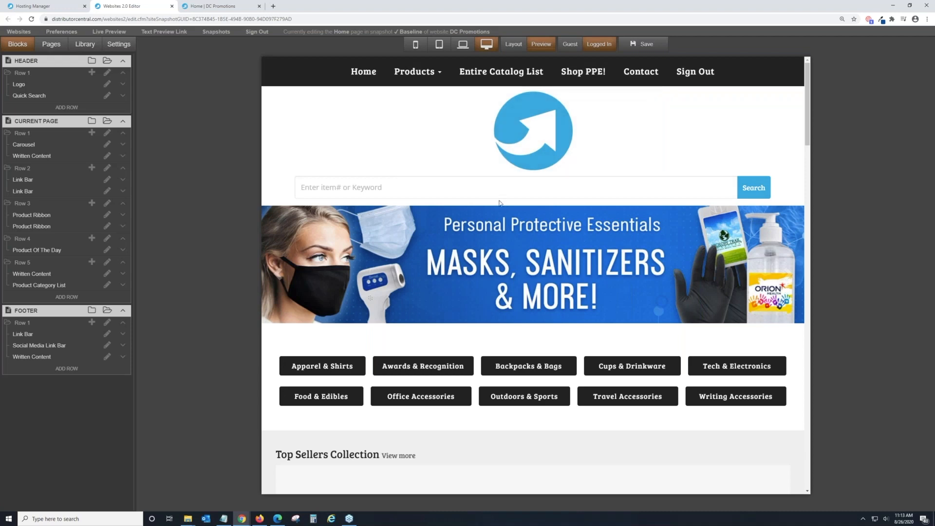
scroll(500, 202, down, 1)
scroll(500, 201, up, 1)
click(82, 46)
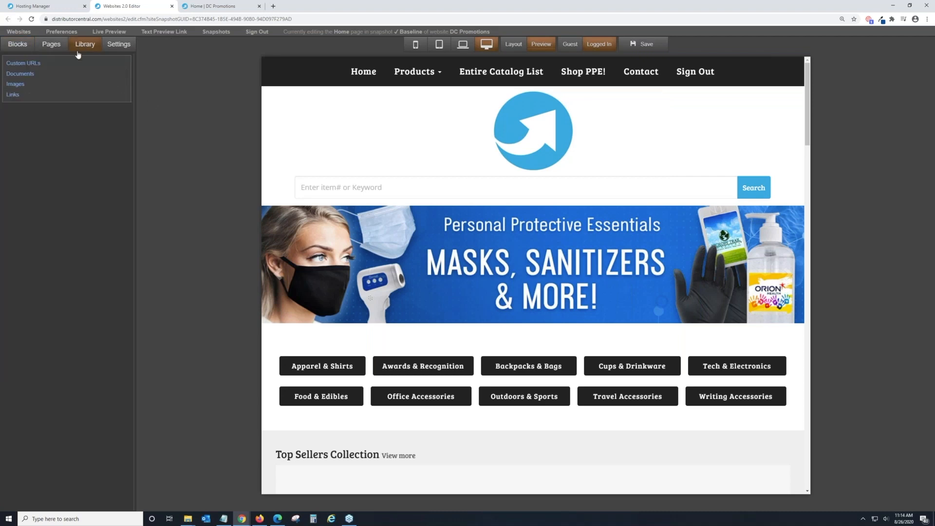
Open the library's links and add all product collections as links
click(41, 96)
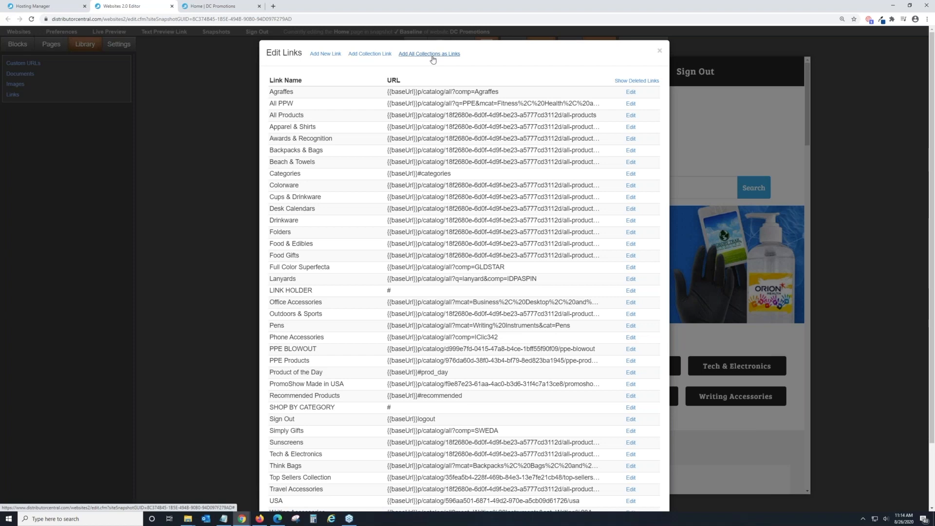
click(380, 55)
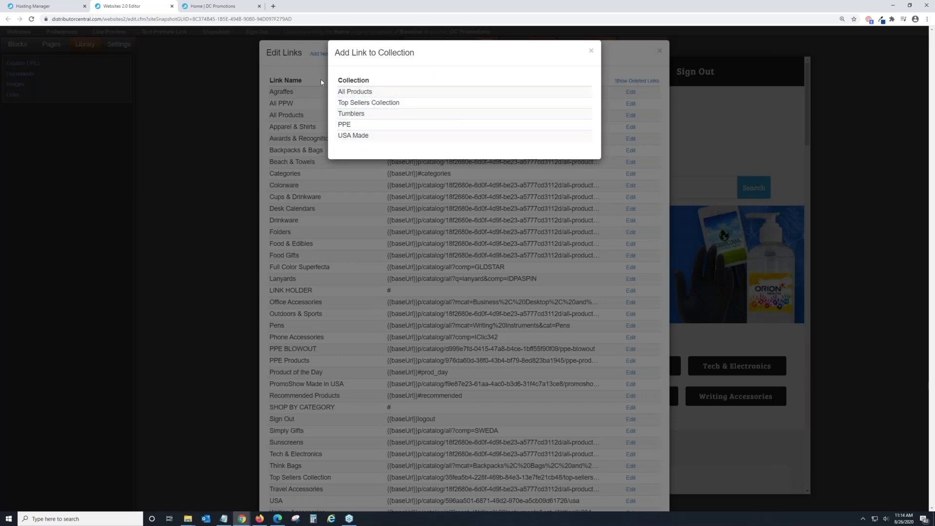
click(309, 62)
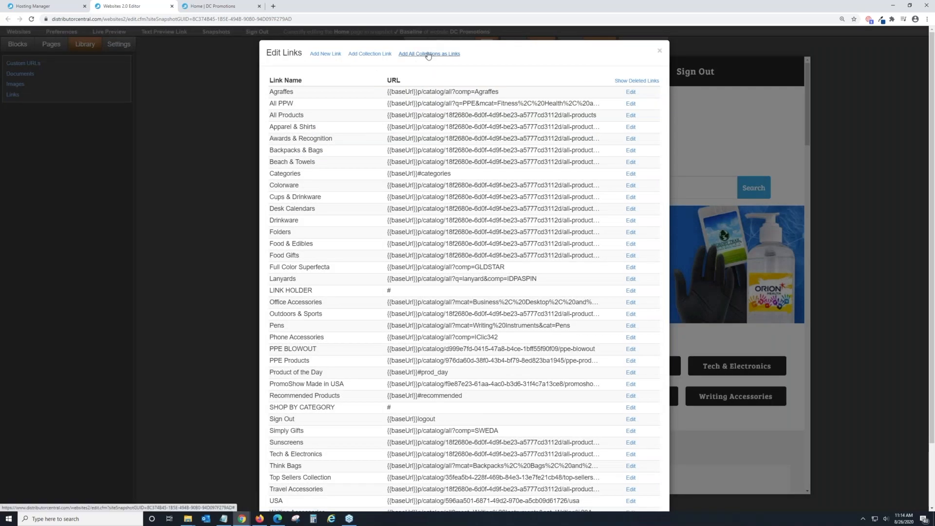
click(428, 54)
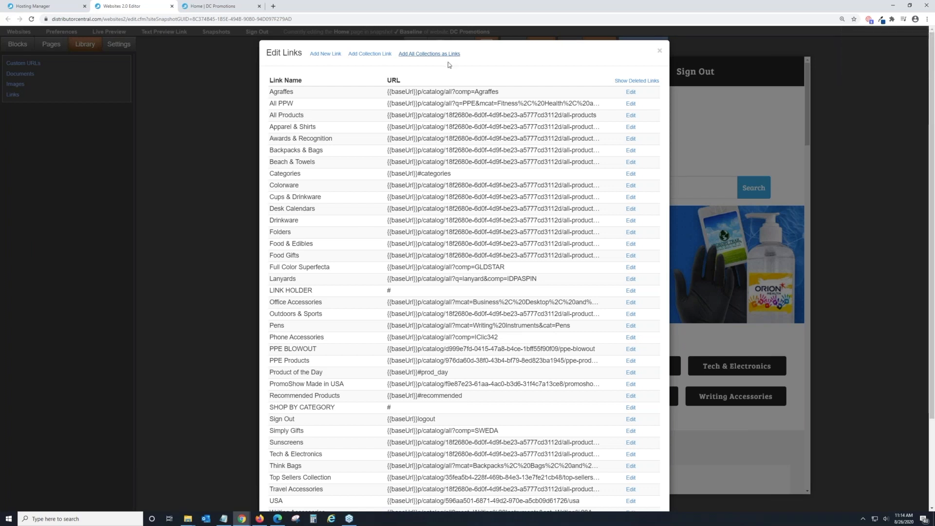
click(416, 55)
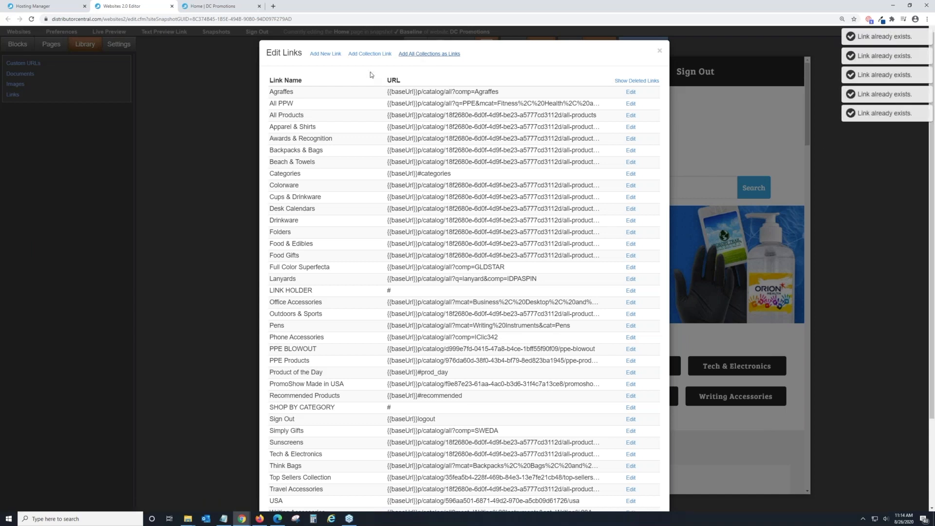
click(232, 89)
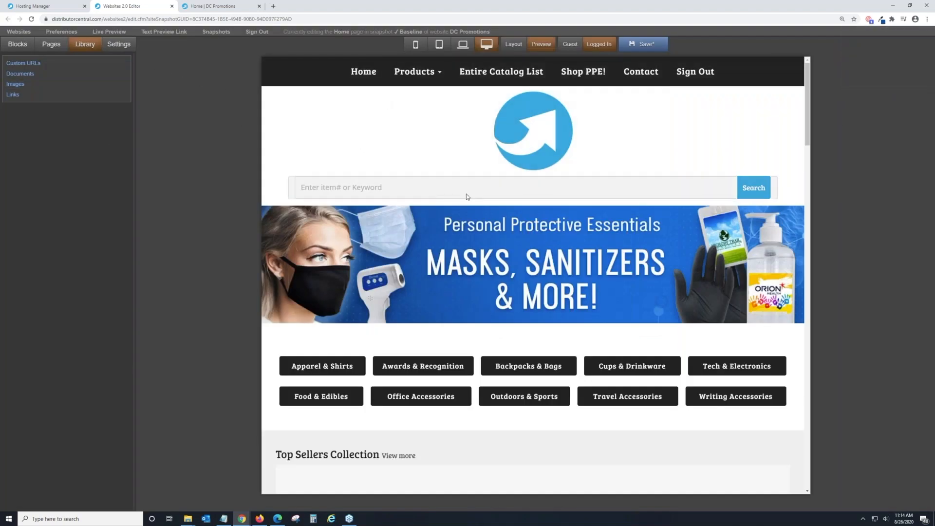
Switch the Top Sellers Collection product ribbon on the Home page to the PPE collection
scroll(466, 196, down, 2)
scroll(466, 196, down, 3)
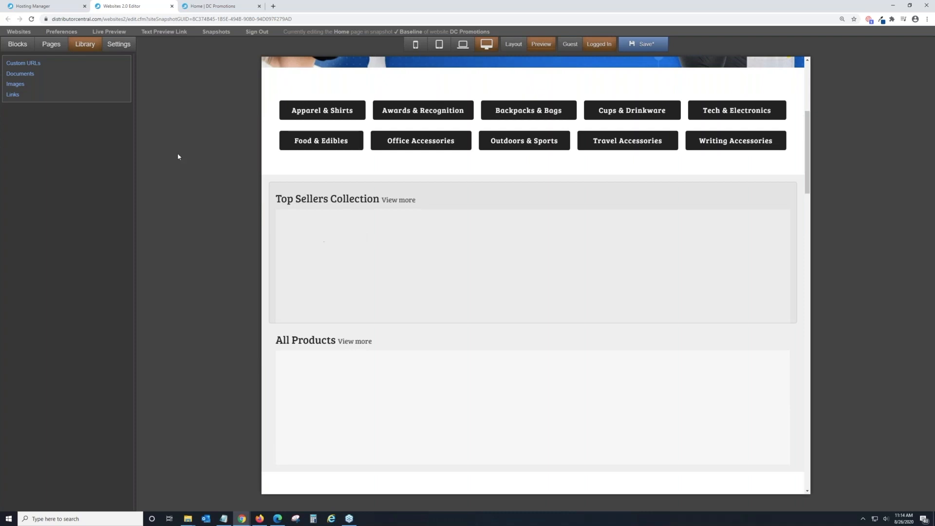
click(443, 270)
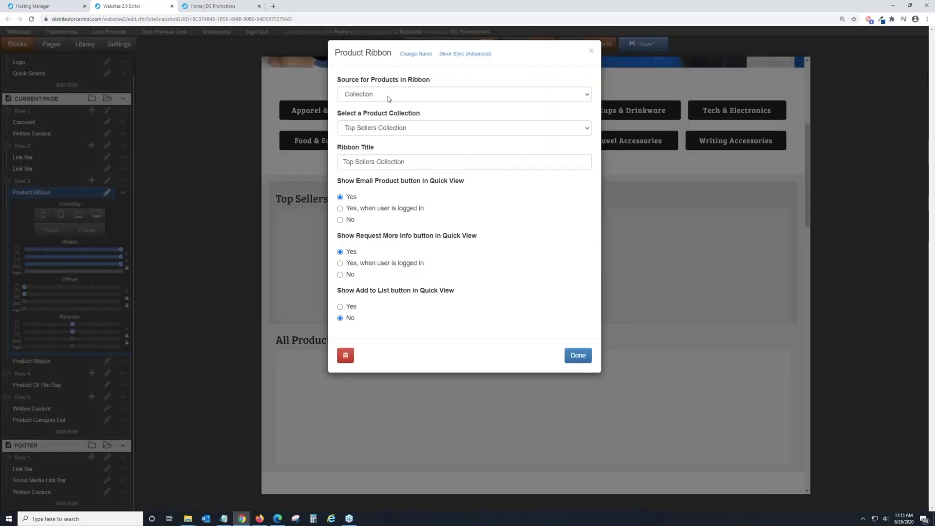
click(391, 131)
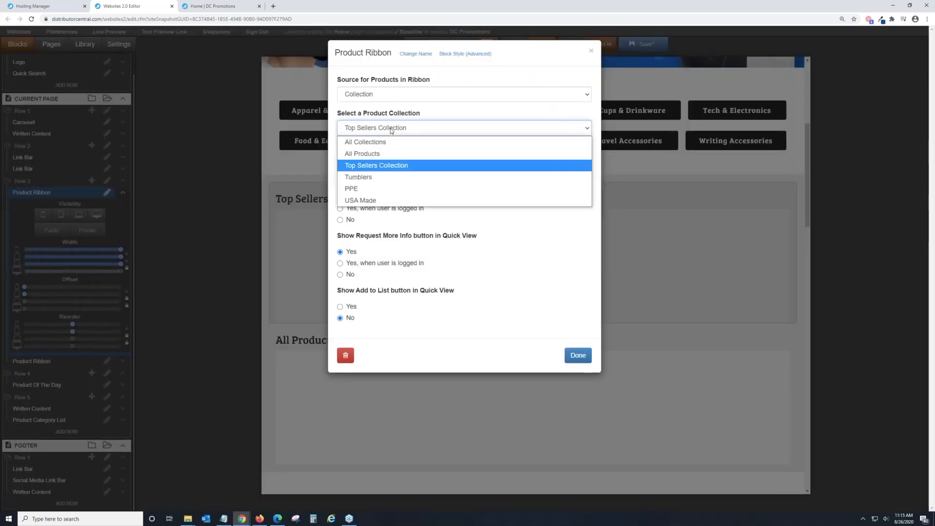
click(385, 188)
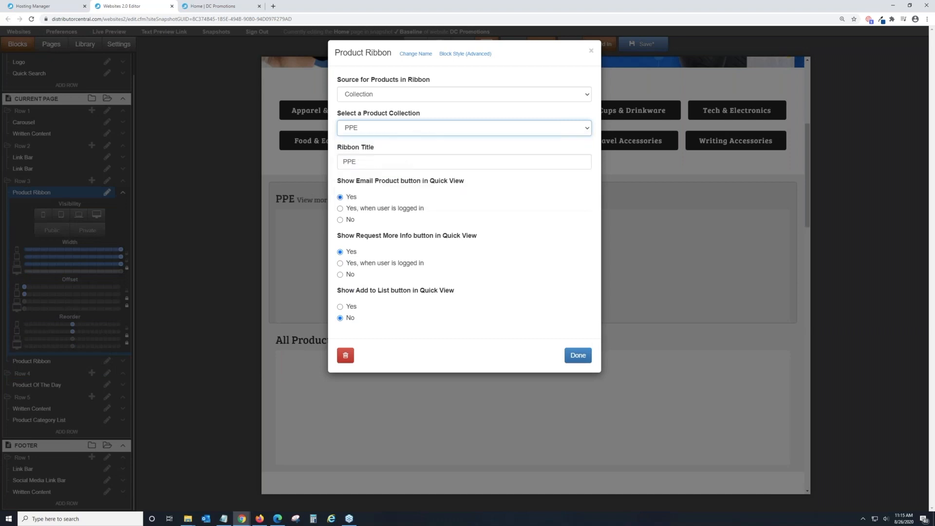
click(371, 164)
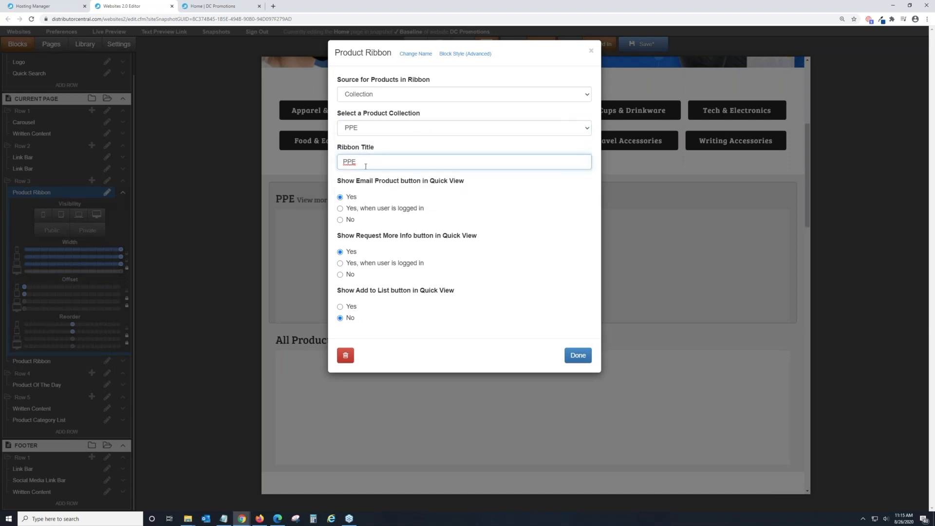
click(578, 355)
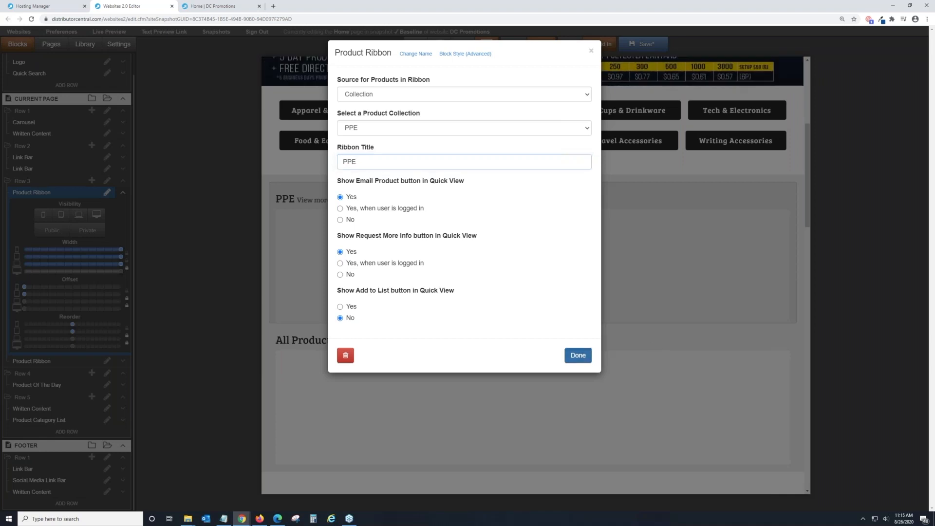
Switch the All Products ribbon on the Home page to the USA Made collection
scroll(548, 210, down, 1)
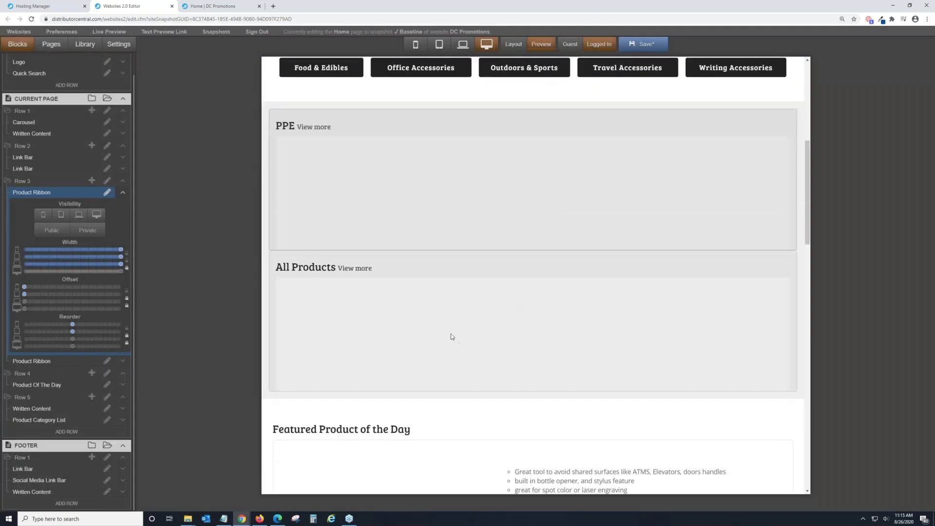
double_click(451, 336)
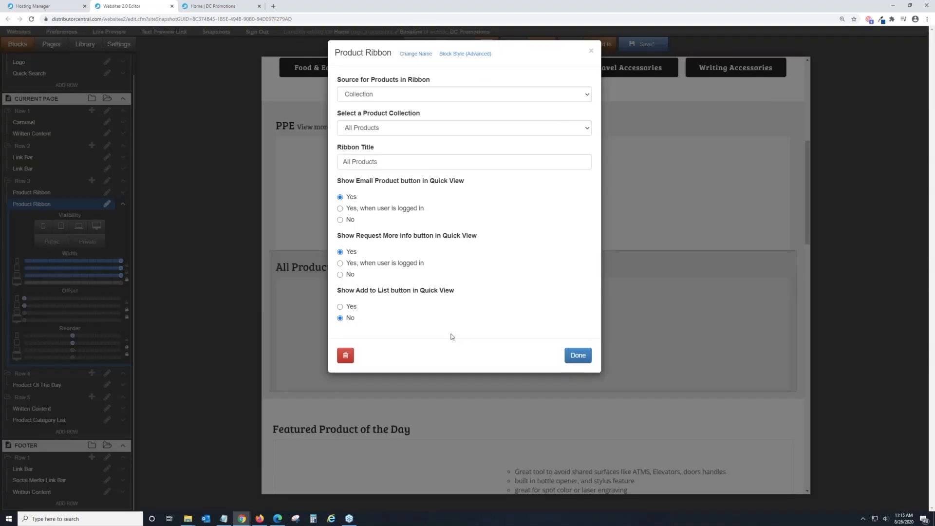
click(409, 133)
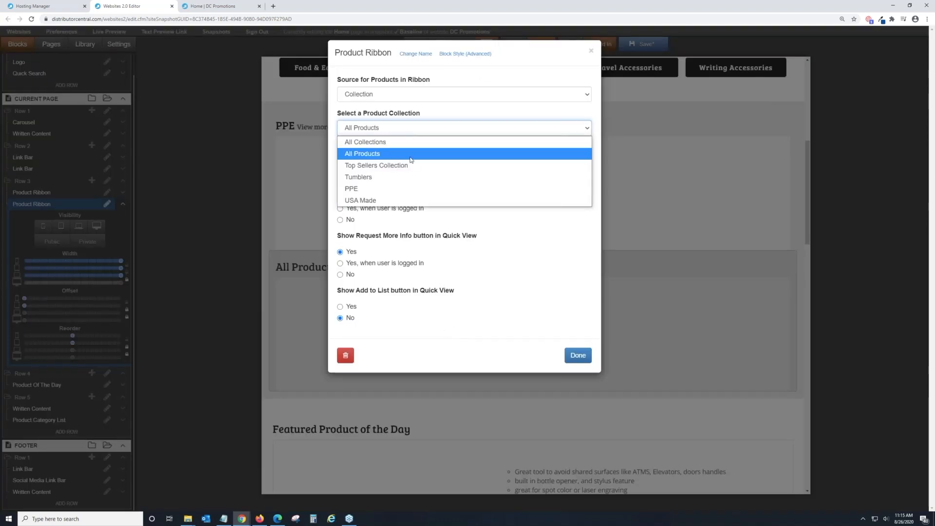
click(404, 201)
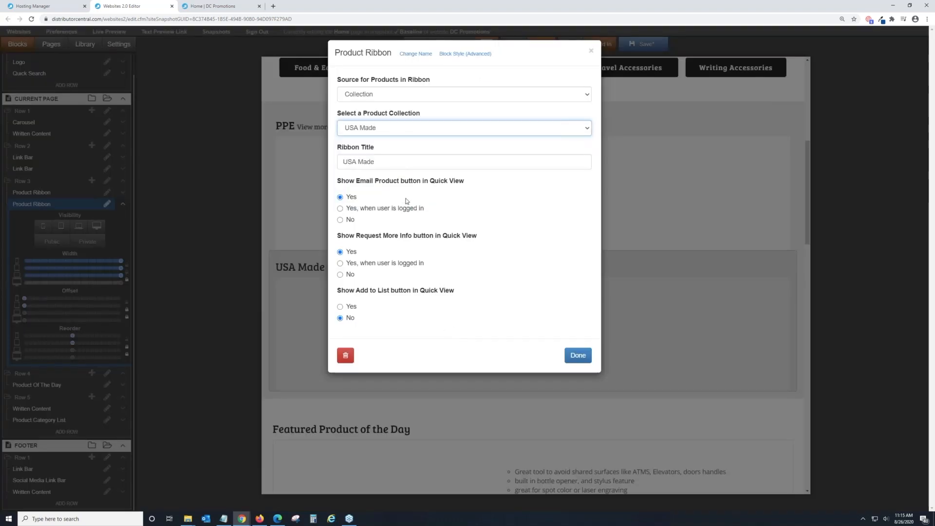
click(577, 355)
Link the first slide of the Home page carousel, the masks and sanitizers banner, to the PPE collection
scroll(399, 309, up, 7)
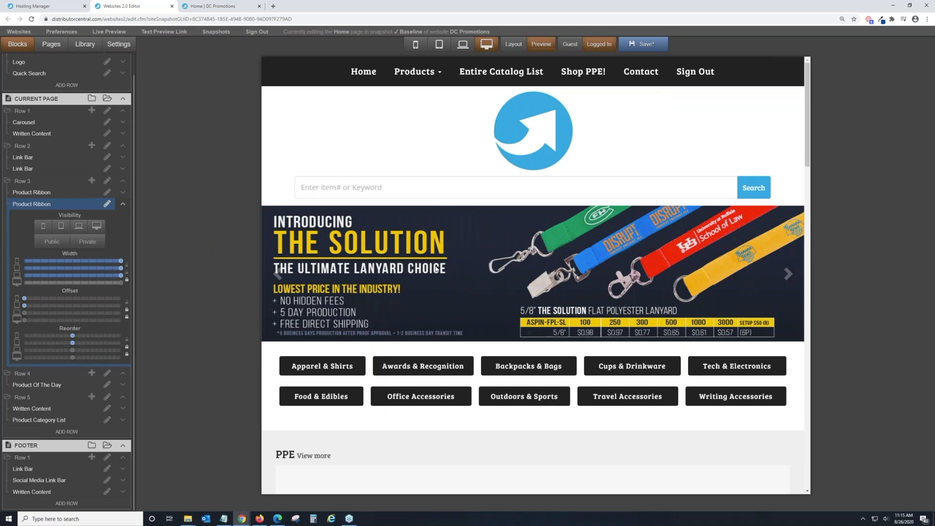
double_click(436, 269)
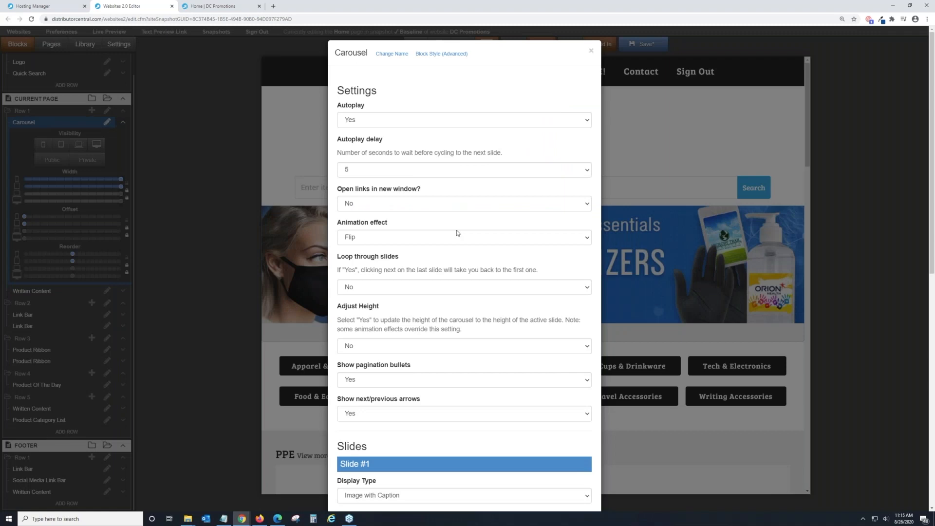
scroll(456, 230, down, 7)
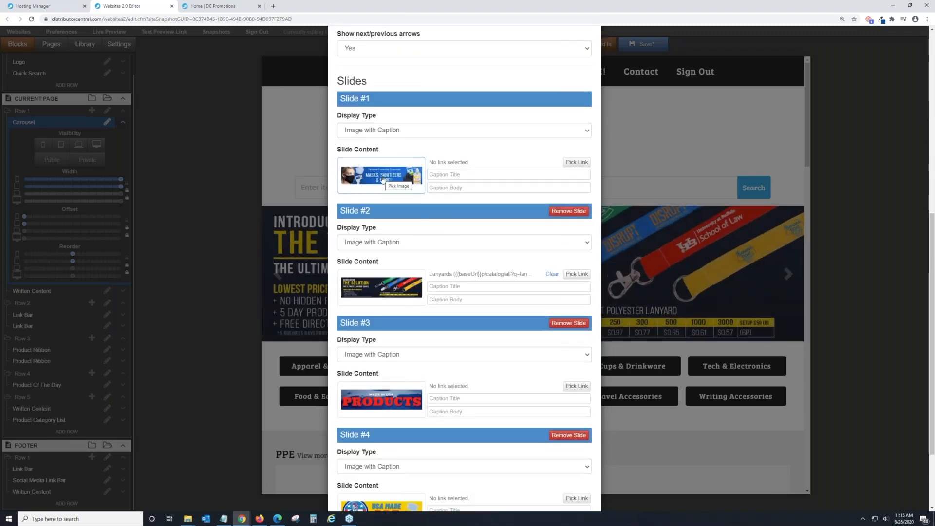
click(576, 162)
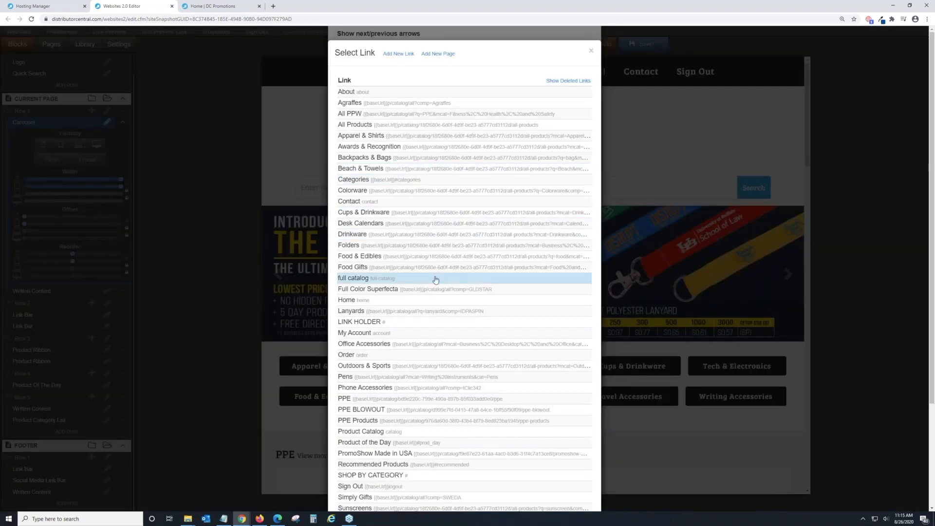
scroll(436, 282, down, 2)
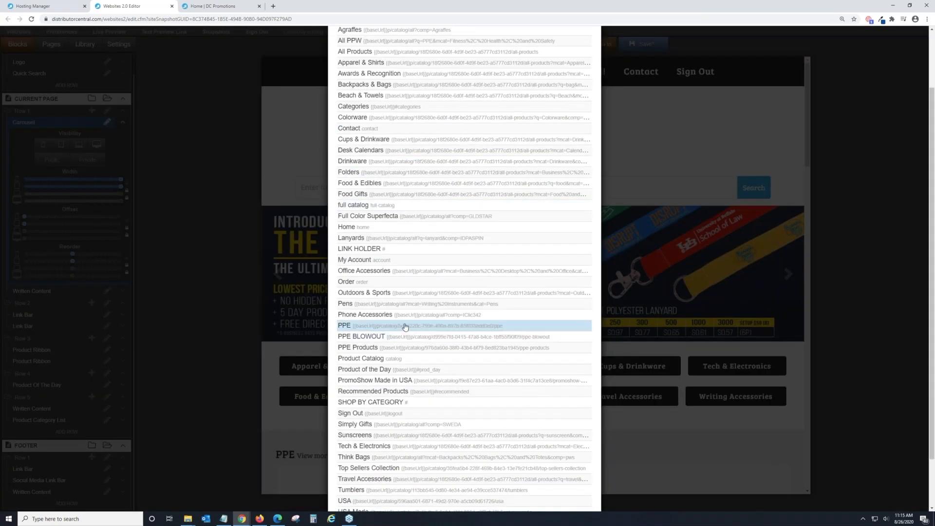
click(404, 326)
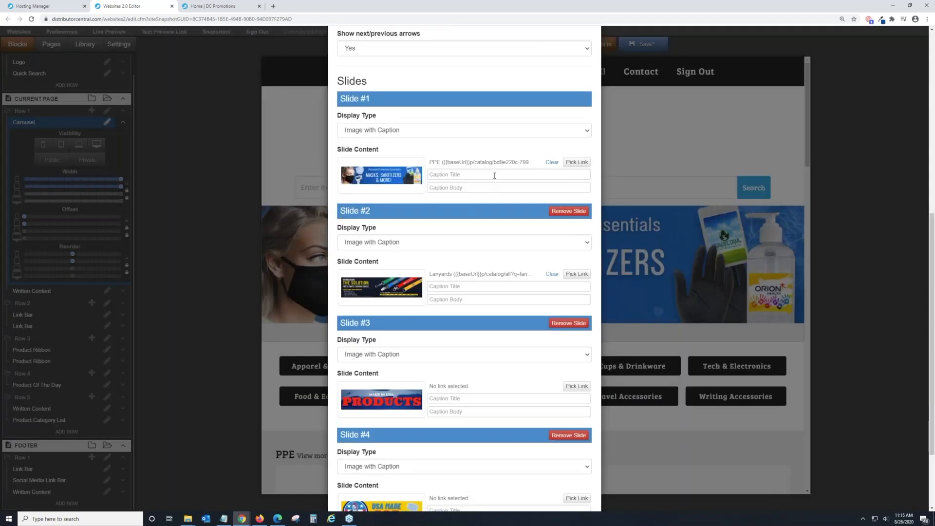
Link carousel slide #3, the Made in USA products banner, to the USA Made collection and finish editing the carousel
scroll(375, 293, down, 3)
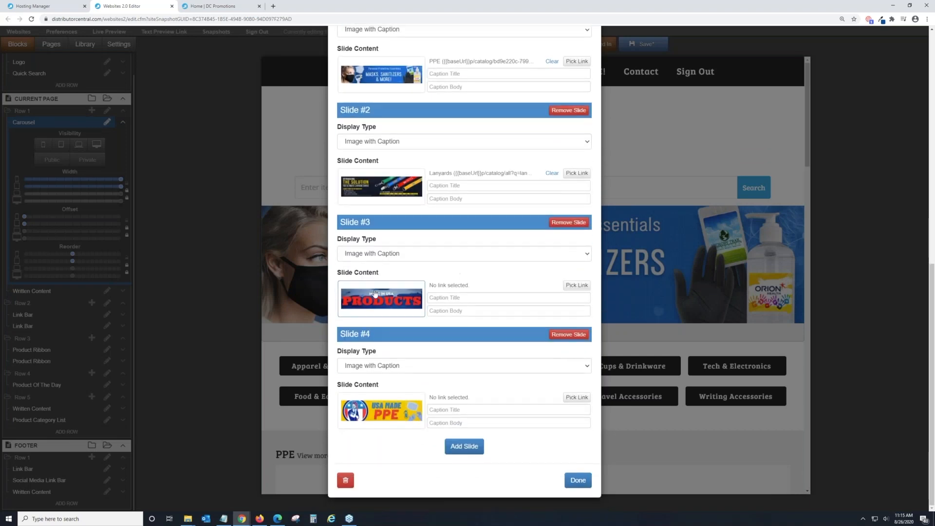
click(576, 285)
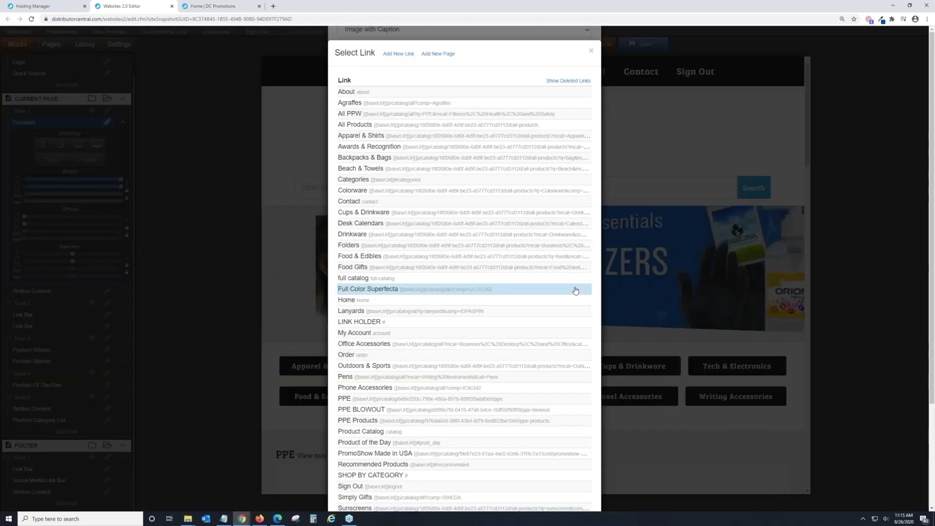
scroll(410, 246, down, 3)
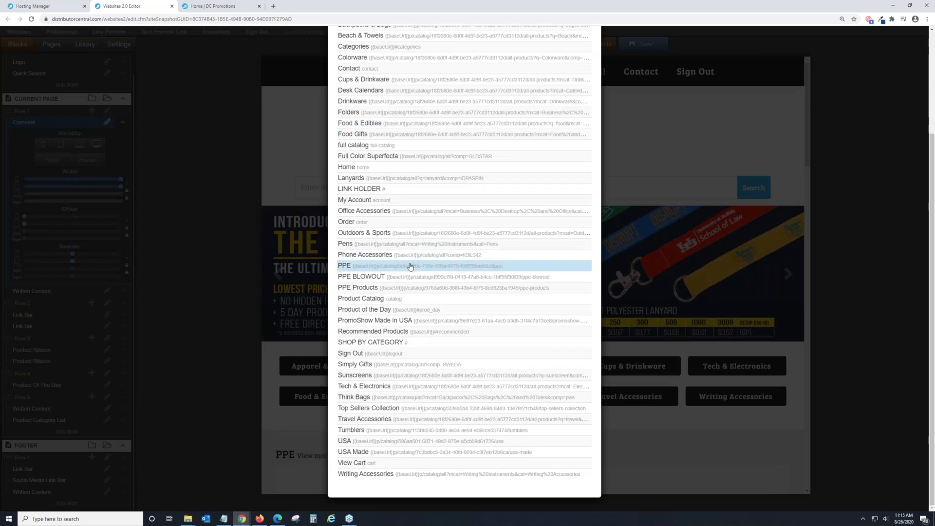
click(382, 453)
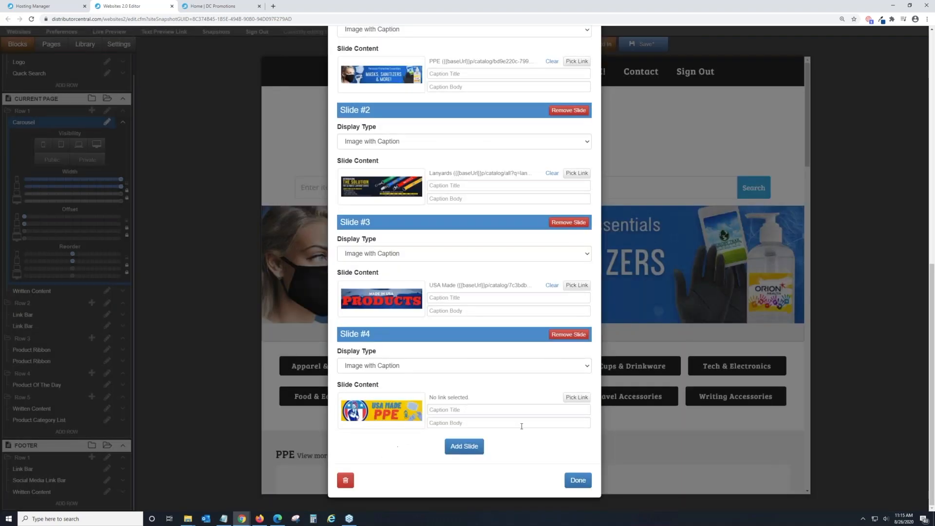
click(572, 479)
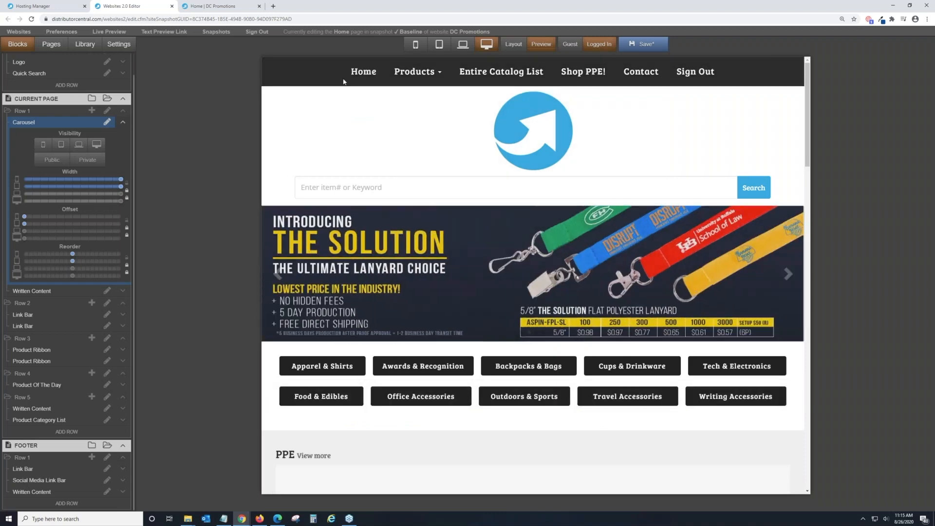
Open the global navbar for editing and delete the USA link from the Products dropdown
click(344, 76)
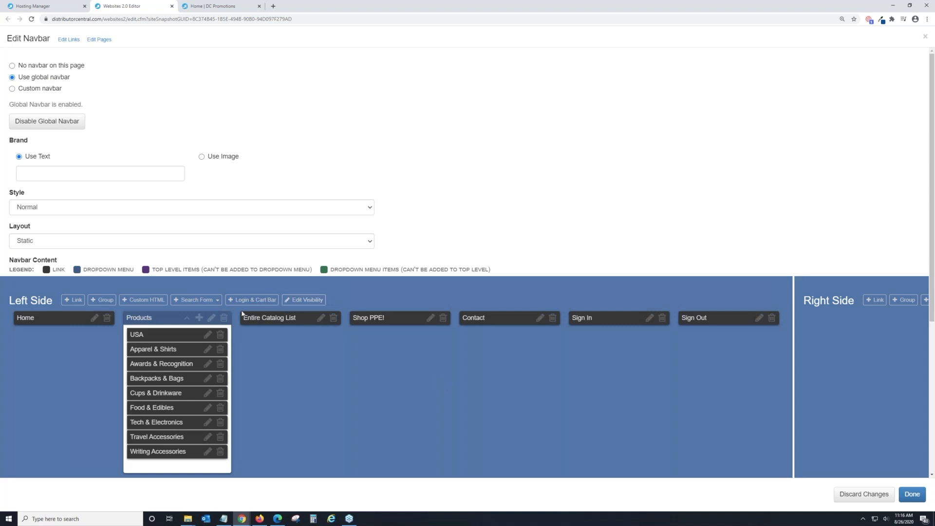
click(220, 335)
click(502, 61)
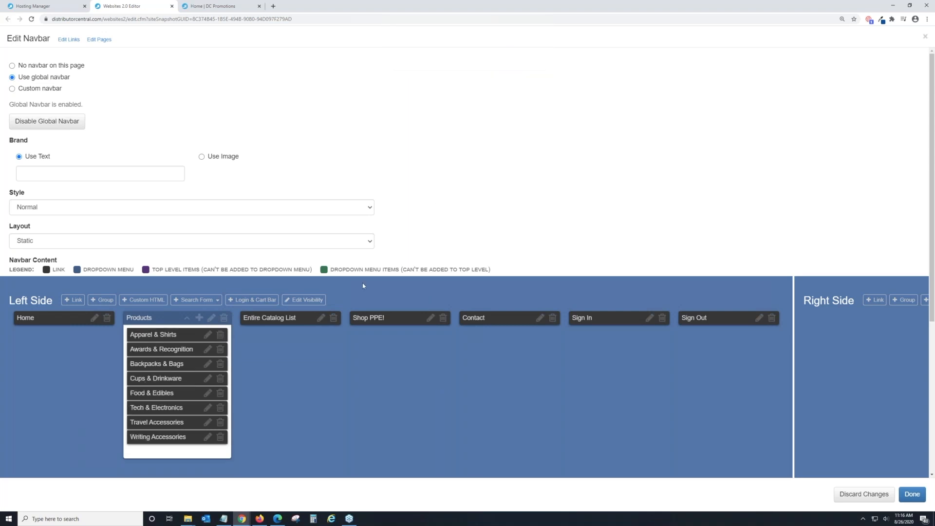
Add a PPE link to the navbar's Products dropdown
click(199, 318)
click(215, 332)
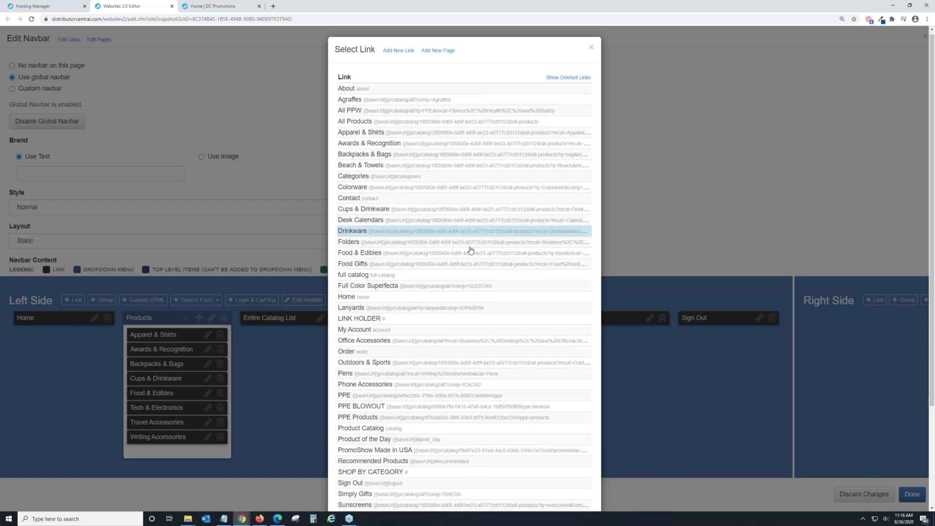
scroll(469, 251, down, 3)
click(397, 267)
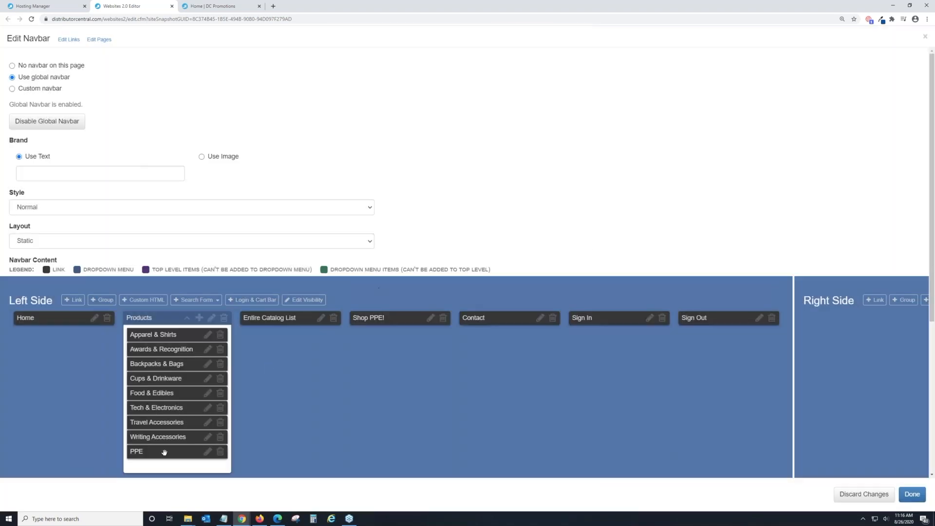
Add a USA Made link to the navbar's Products dropdown and finish editing the navbar
click(199, 317)
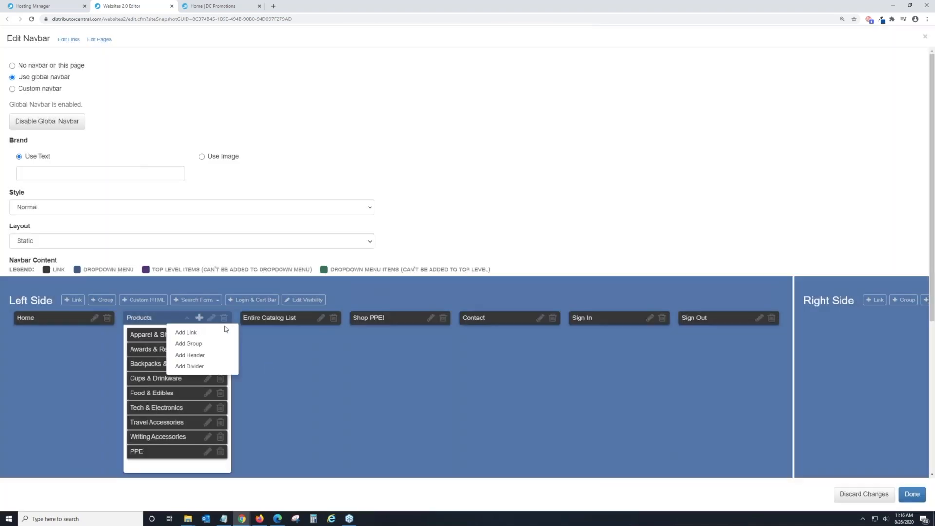
click(215, 333)
scroll(418, 297, down, 3)
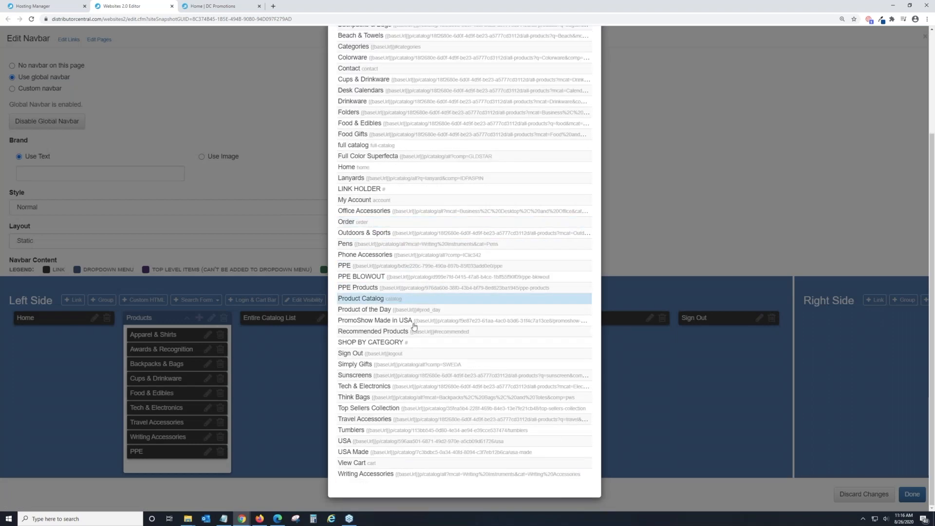
click(353, 453)
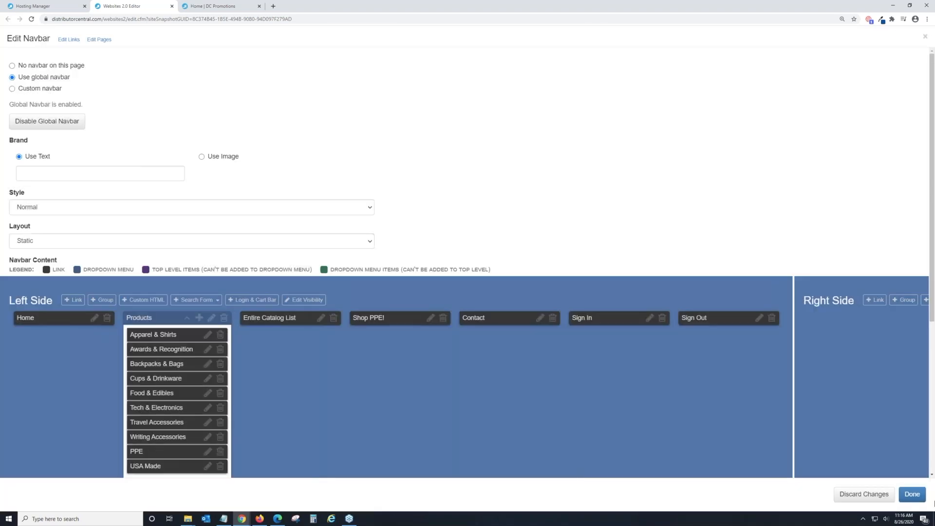
click(912, 494)
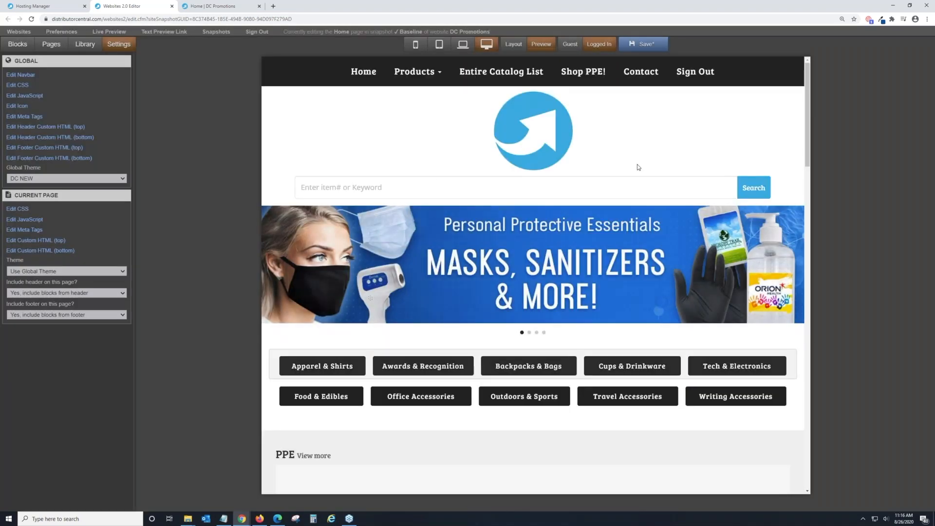
Save the website changes and open a live preview of the site
click(642, 45)
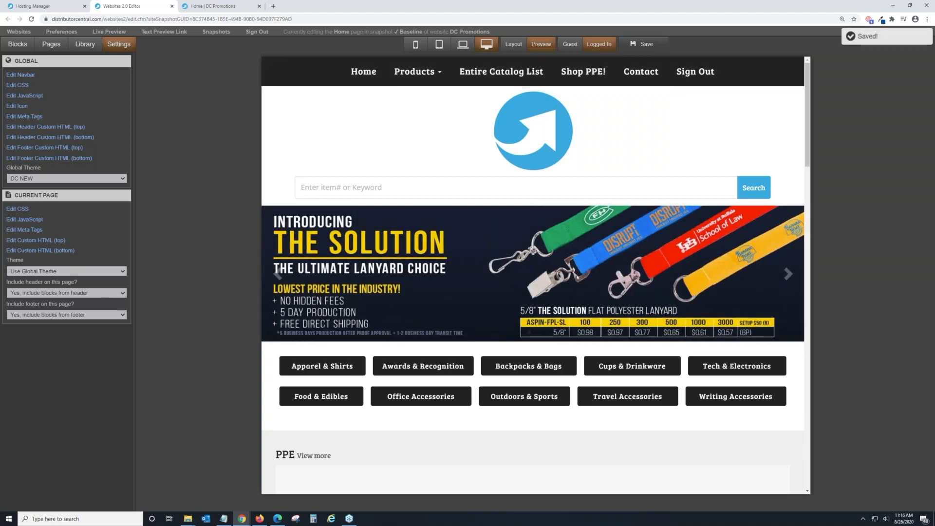
click(109, 32)
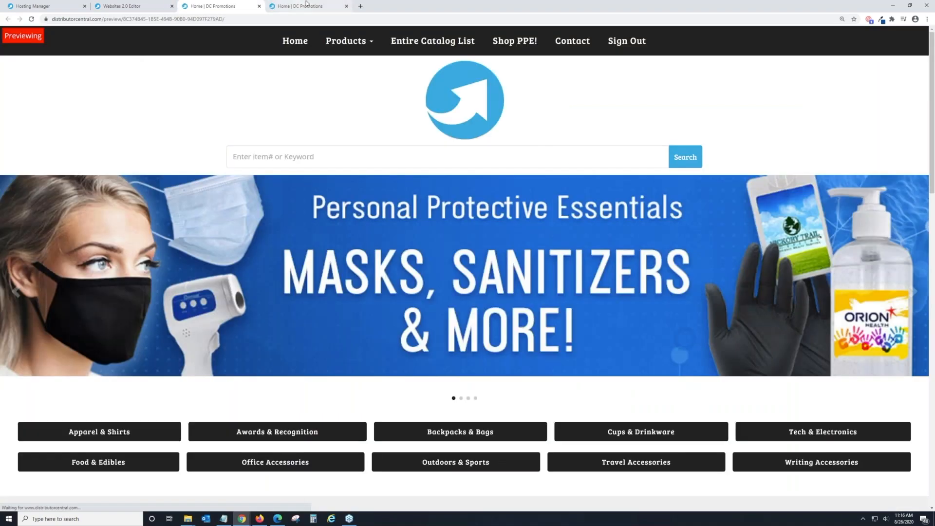
Examine the product ribbons and carousel slides on the currently published home page
click(307, 5)
scroll(380, 233, down, 2)
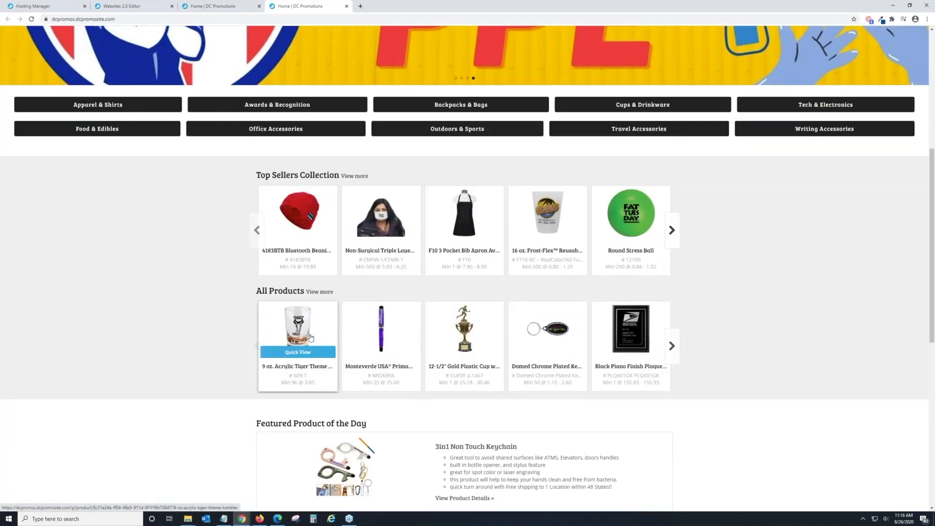
scroll(287, 268, up, 3)
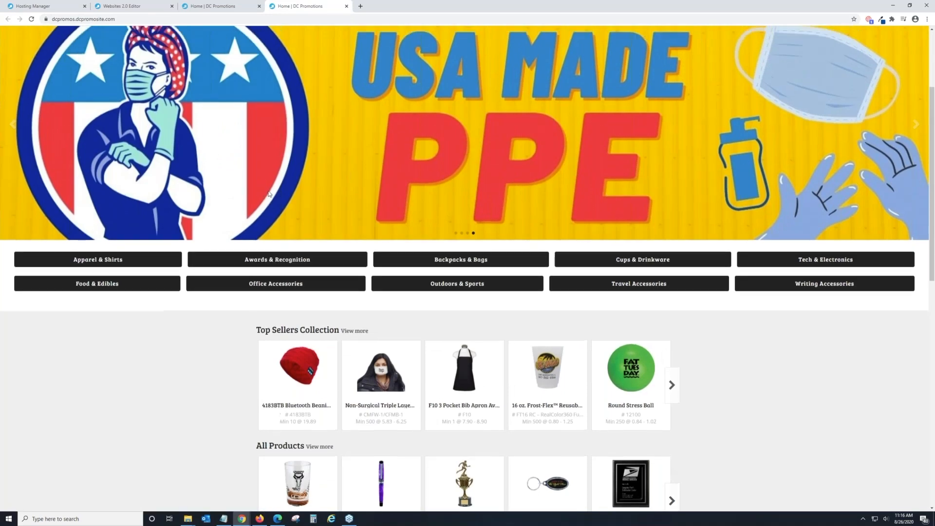
scroll(268, 194, up, 3)
click(914, 262)
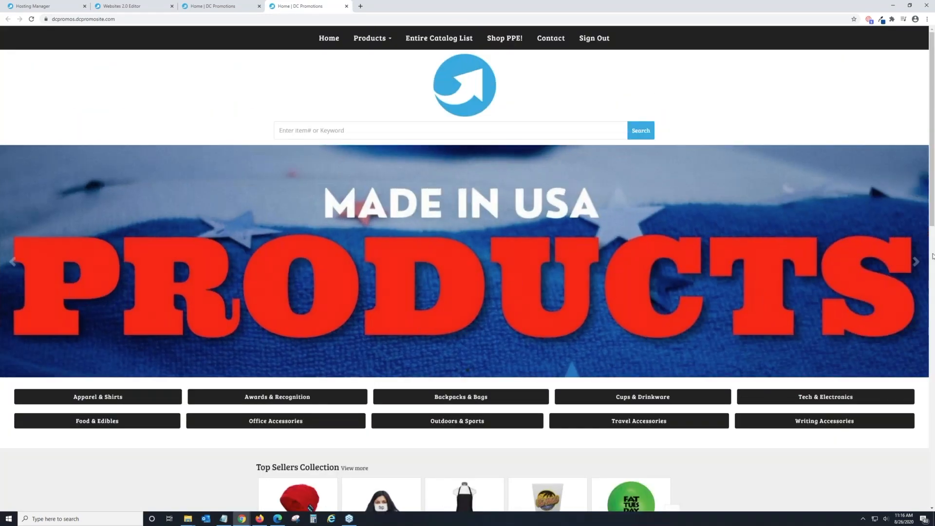
click(914, 261)
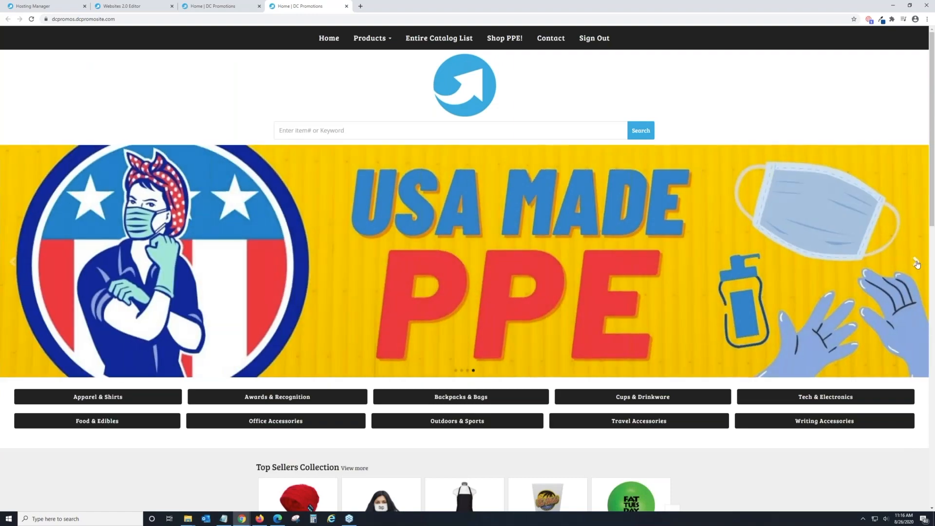
In the live preview, follow the Made in USA products slide and examine the USA Made catalog page it links to
click(215, 4)
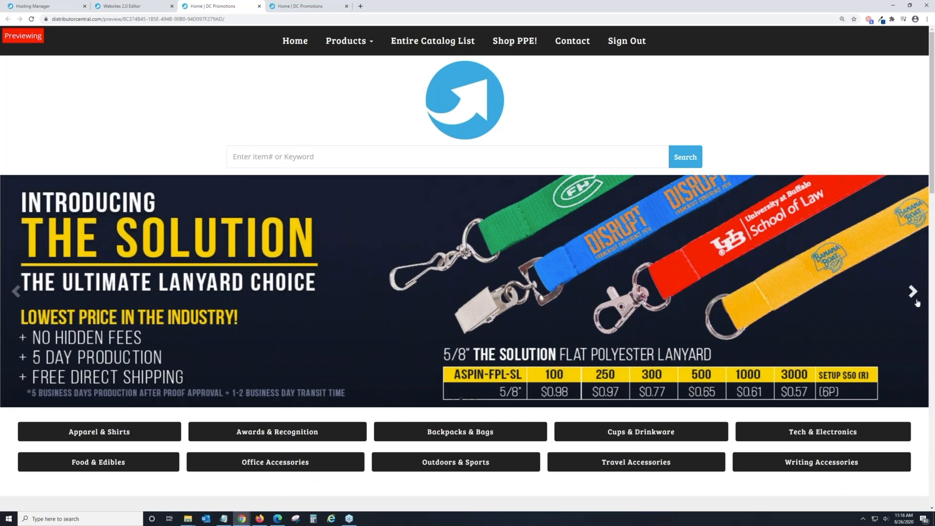
click(917, 300)
click(447, 274)
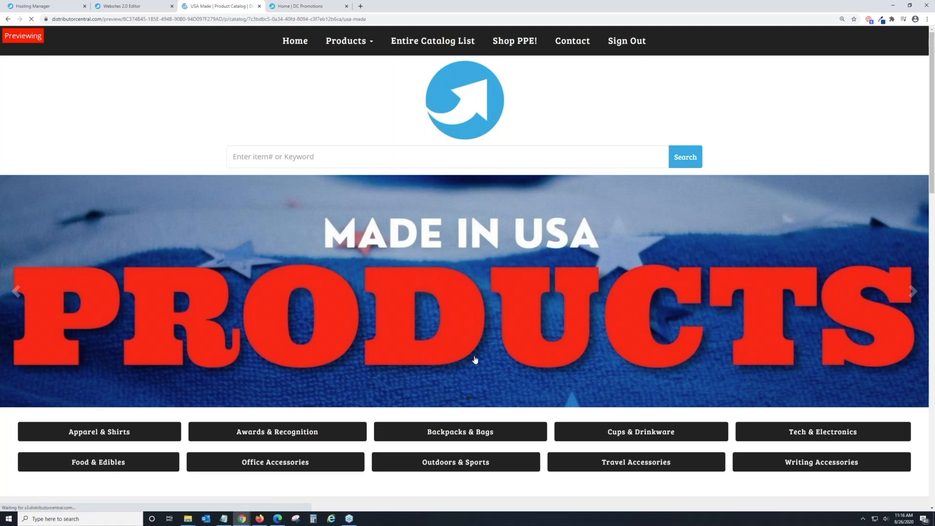
scroll(475, 360, down, 4)
scroll(477, 311, up, 4)
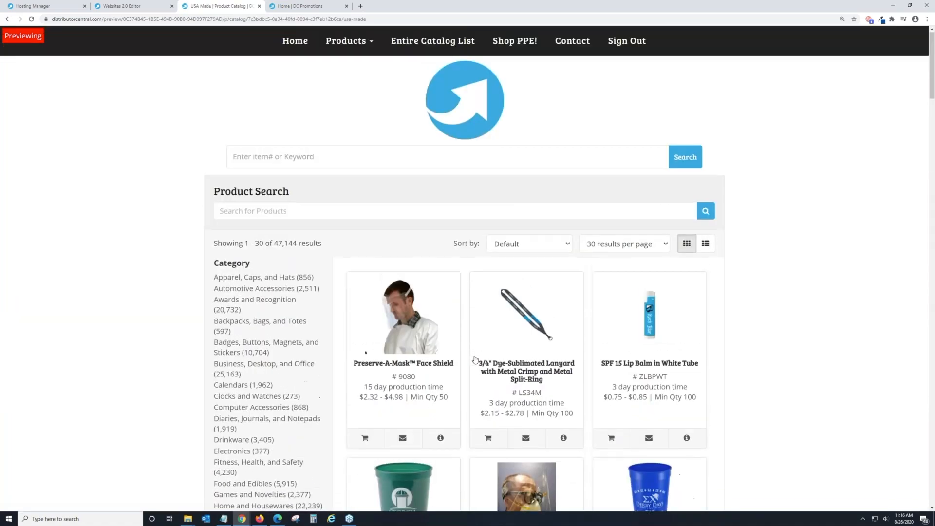
Return to the preview's home page and examine the PPE and USA Made ribbons and the Products dropdown
click(139, 9)
click(219, 6)
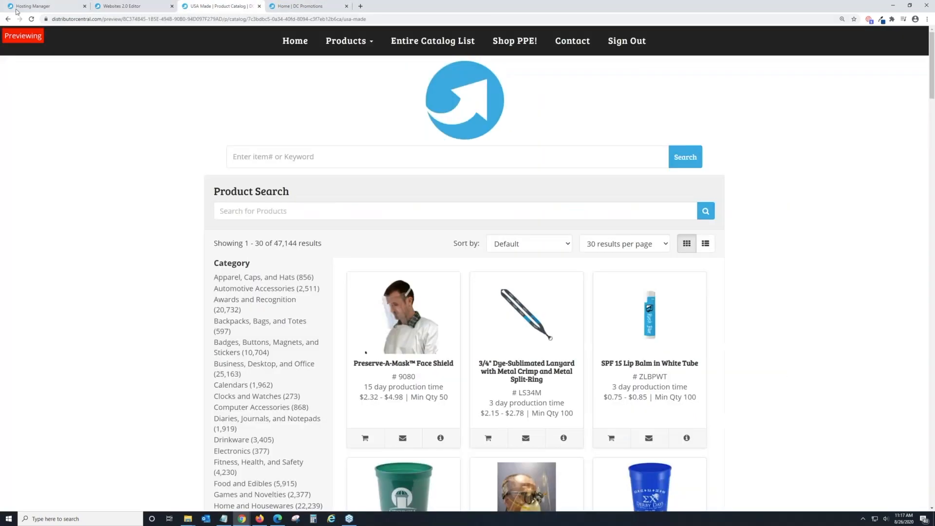
click(8, 19)
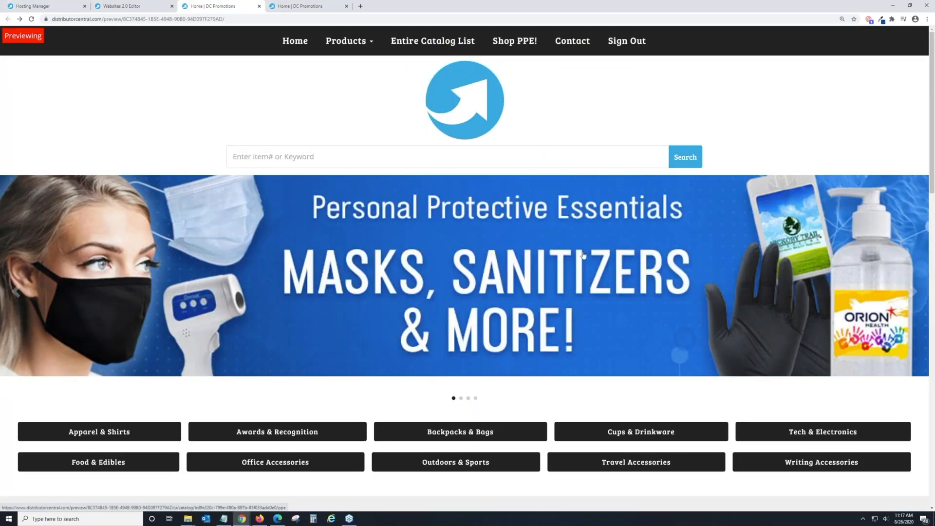
scroll(582, 254, down, 6)
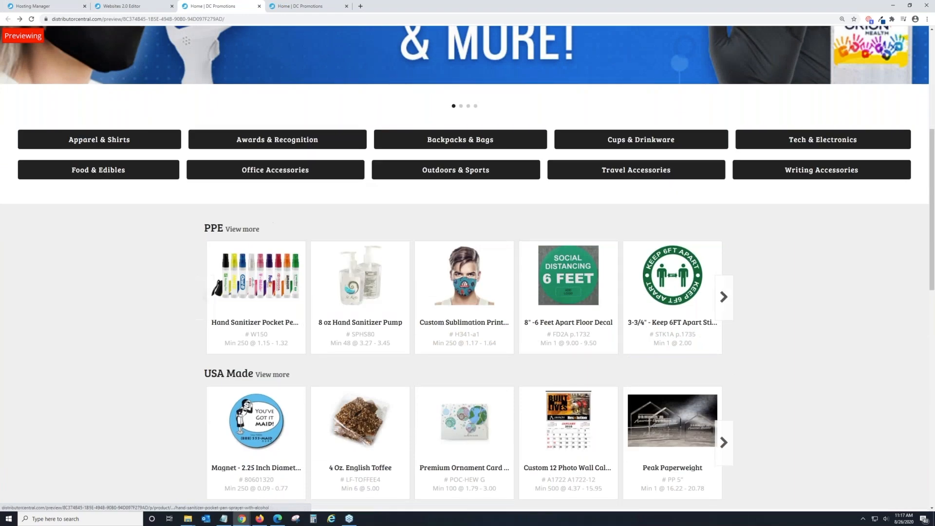
scroll(253, 340, down, 1)
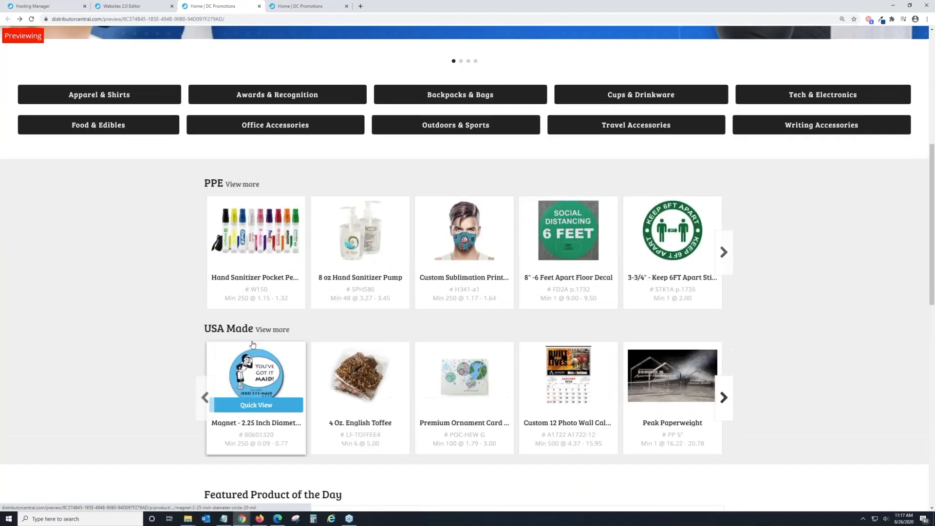
scroll(252, 345, up, 7)
mouse_move(371, 44)
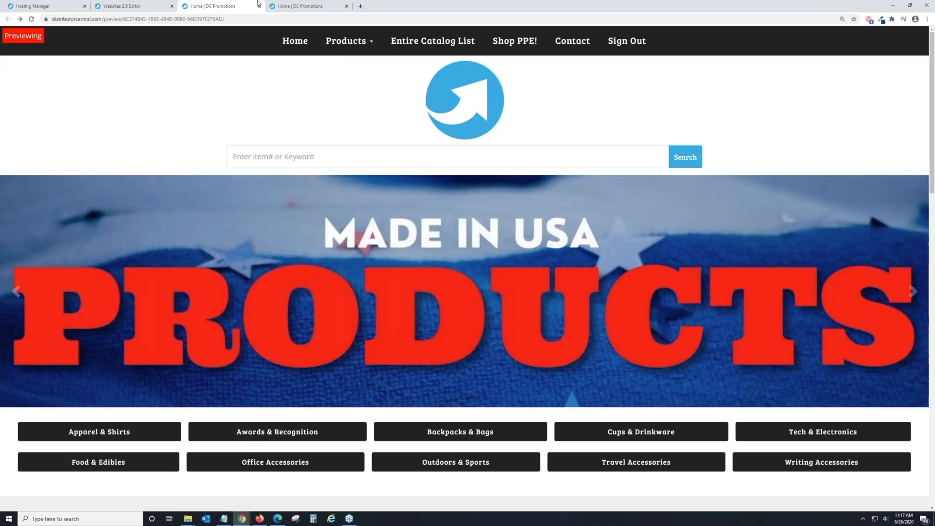
Close the preview and published site tabs, and review the library's link list with its options for adding collections as links
click(259, 6)
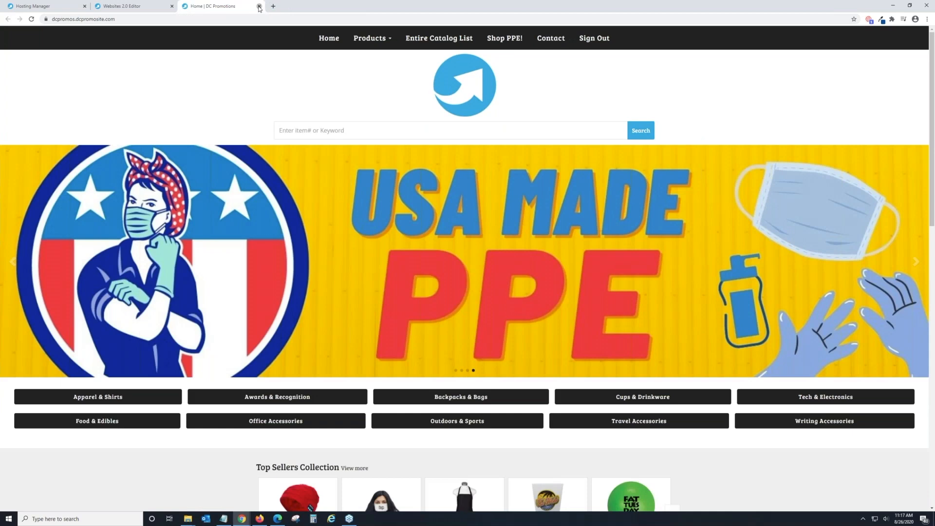
click(259, 6)
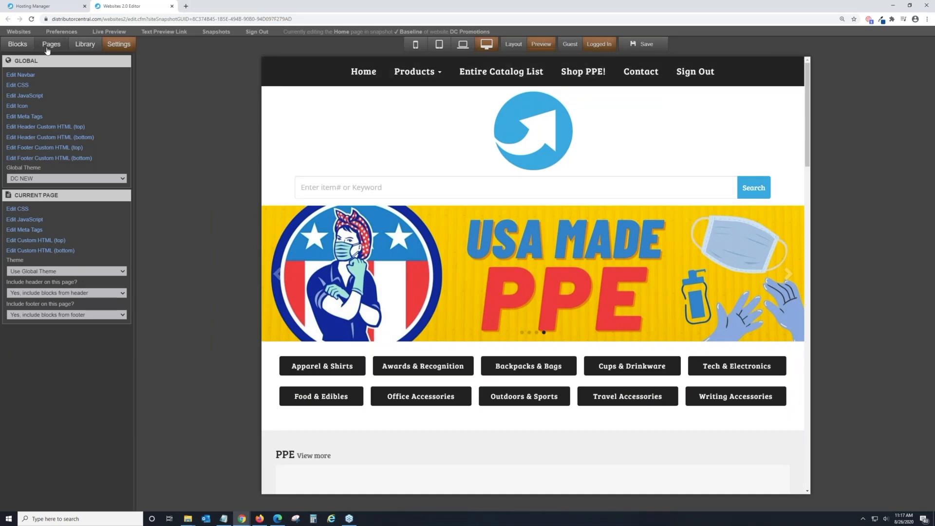
click(85, 44)
click(14, 95)
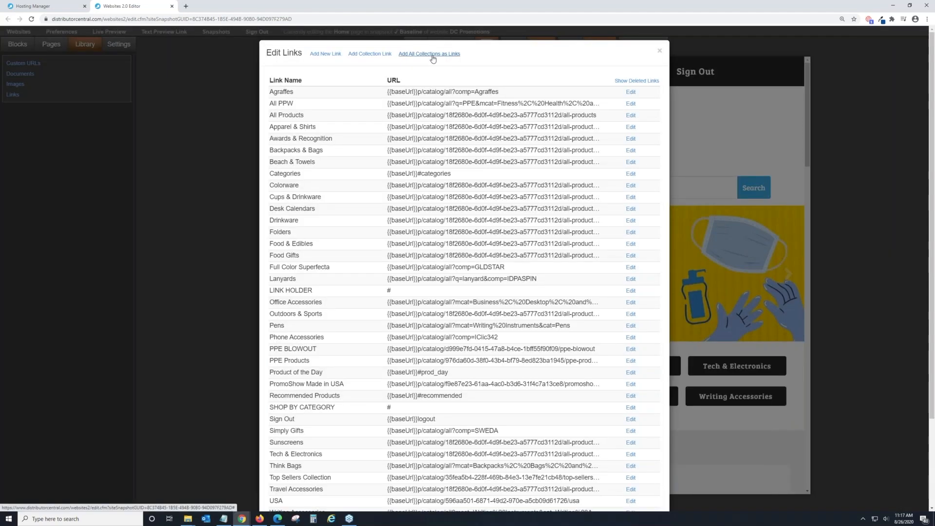
click(191, 81)
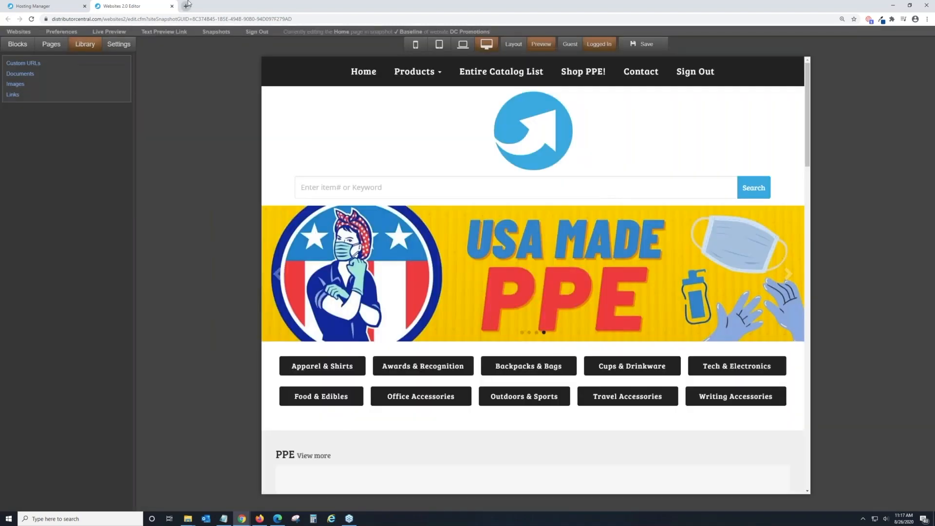
Open help.distributorcentral.com in a new tab and search the Help Center for "Product Collections"
click(186, 5)
text(help.distributorcentral.com)
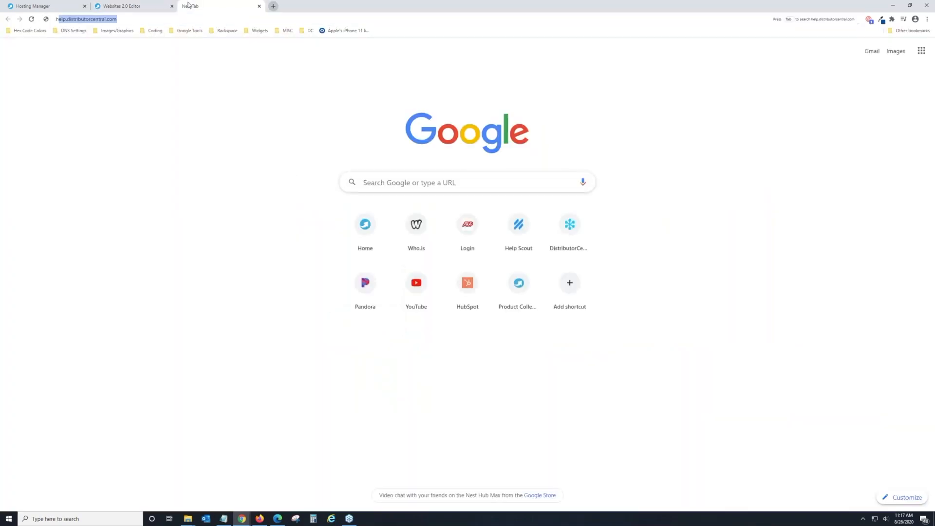
key(Return)
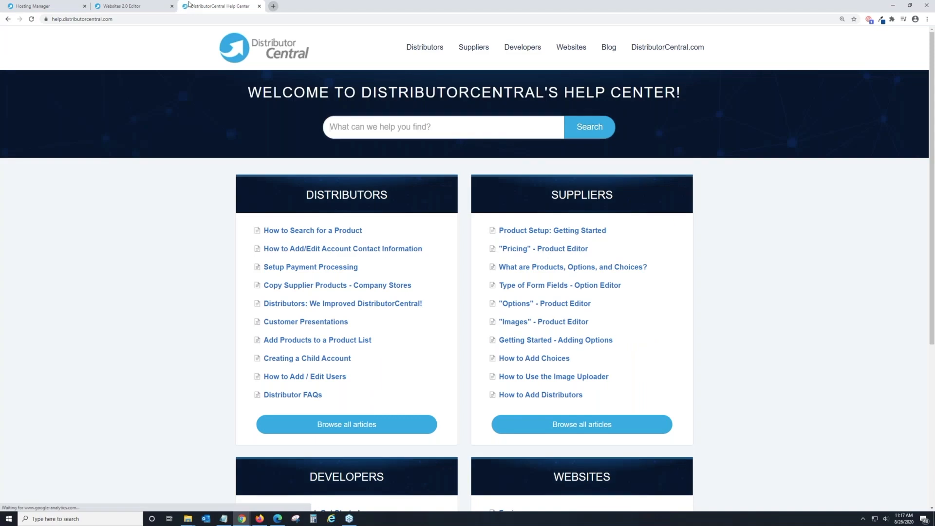
click(459, 136)
text(Pr)
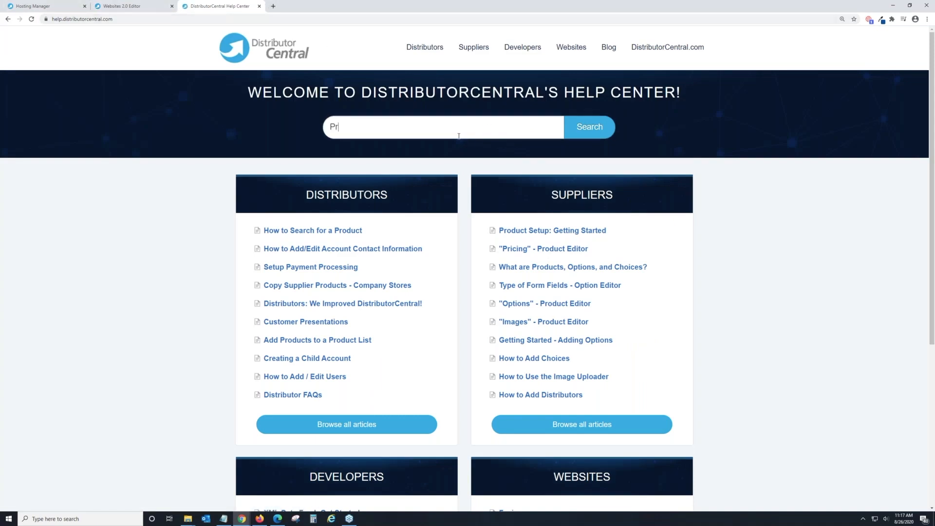
text(oduct Collections)
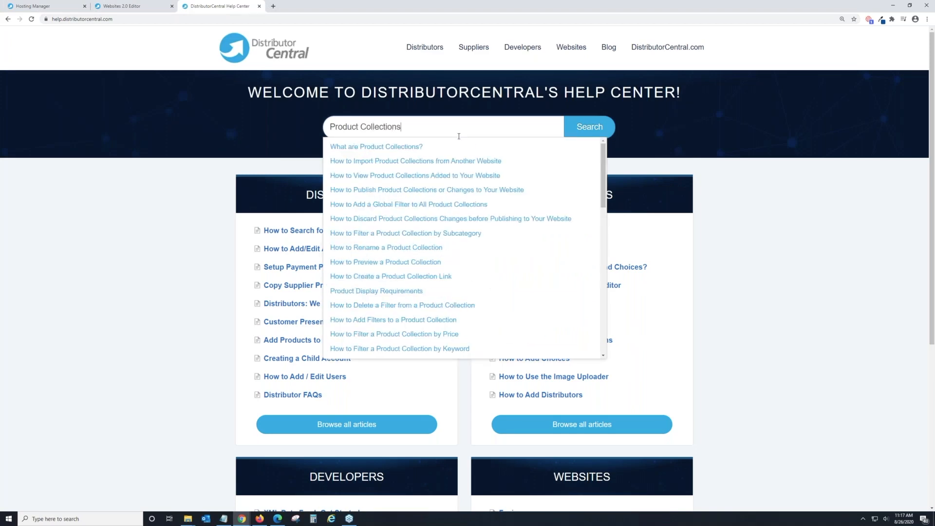
key(Return)
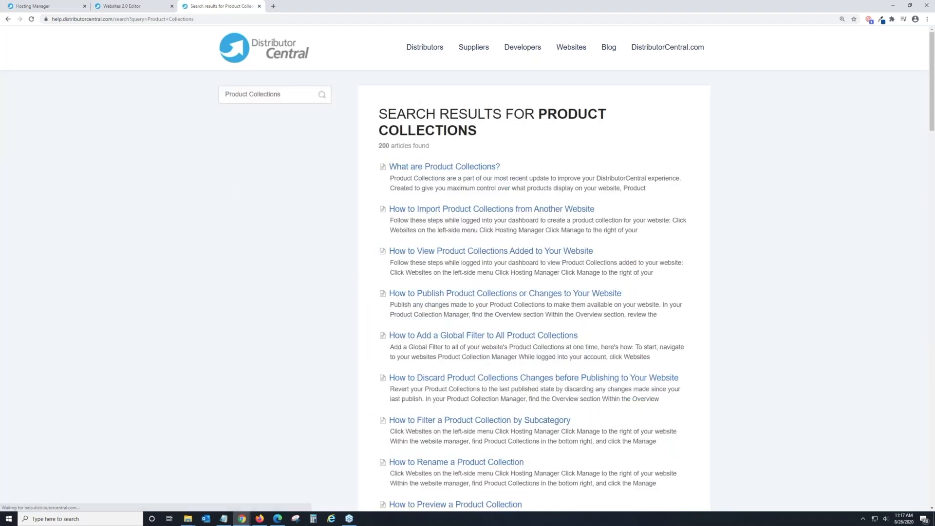
Browse the Help Center search results for articles on creating, filtering and linking product collections
scroll(486, 29, down, 4)
scroll(534, 268, down, 10)
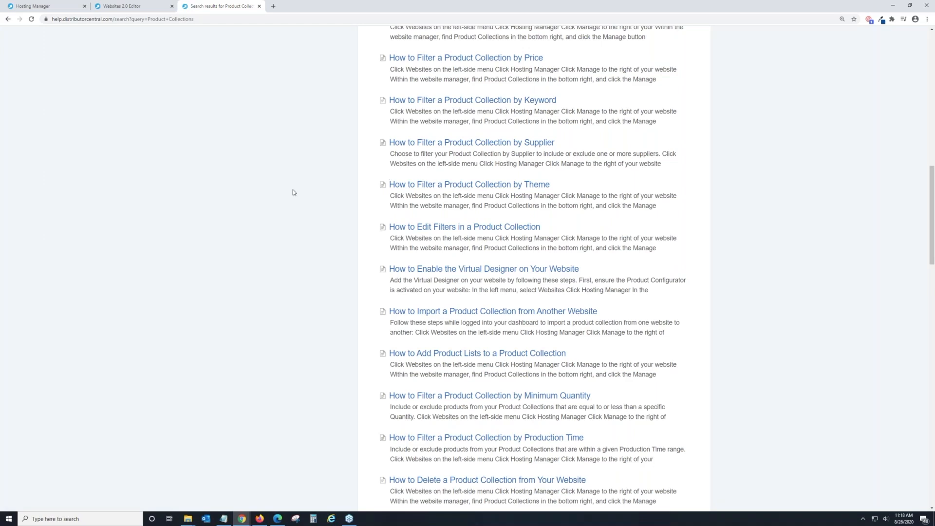
scroll(453, 215, up, 12)
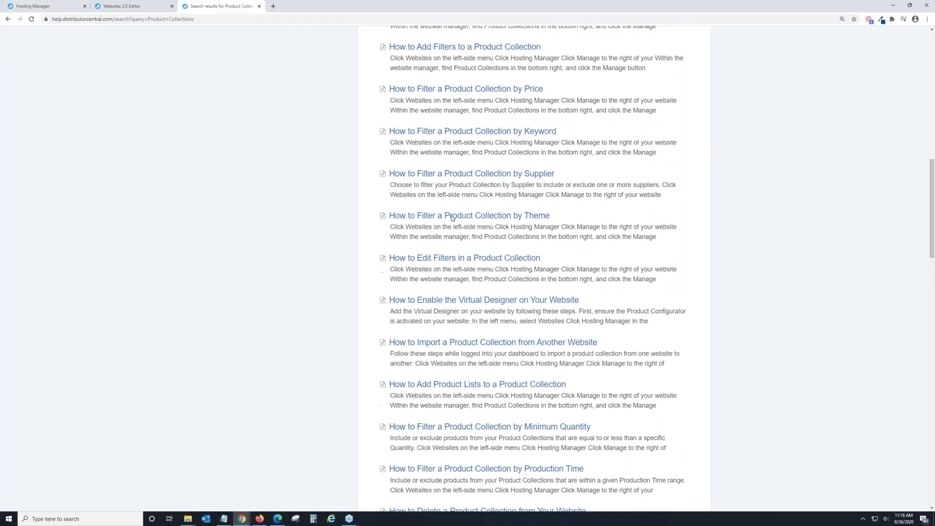
scroll(449, 226, up, 1)
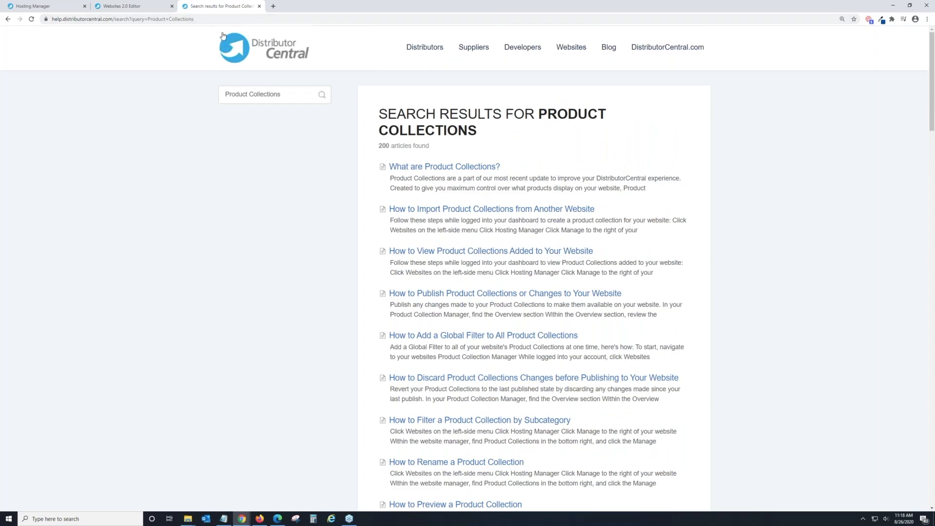
scroll(435, 186, down, 1)
scroll(435, 186, down, 7)
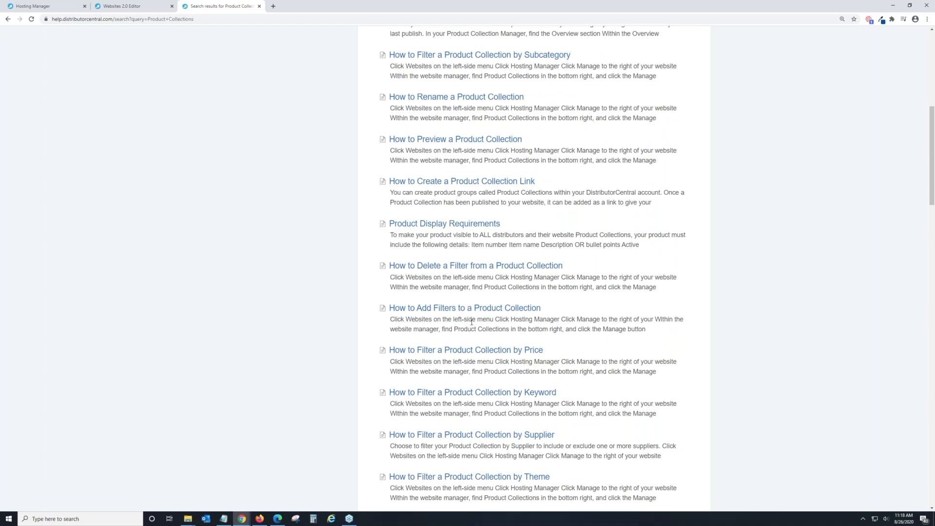
scroll(471, 329, up, 3)
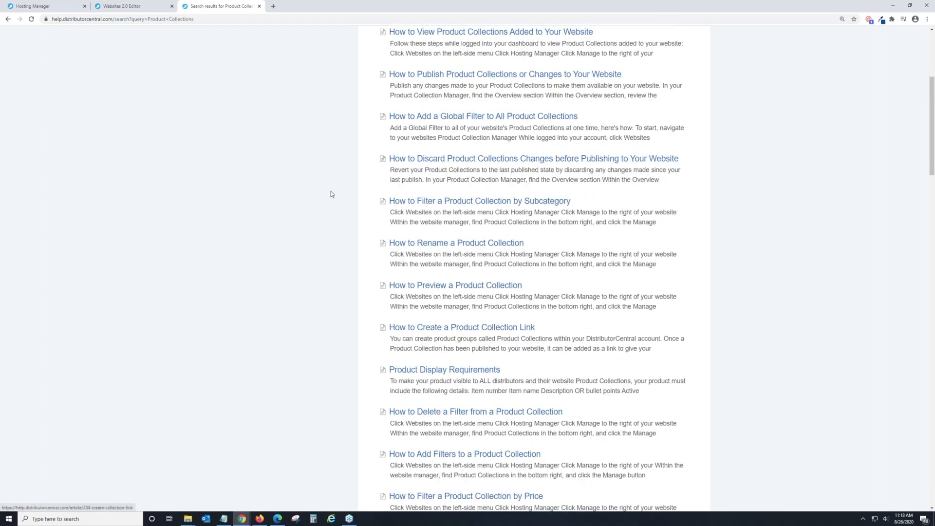
Return to the Hosting Manager, open the Product Collections manager for DC Promotions and review its collections
click(35, 4)
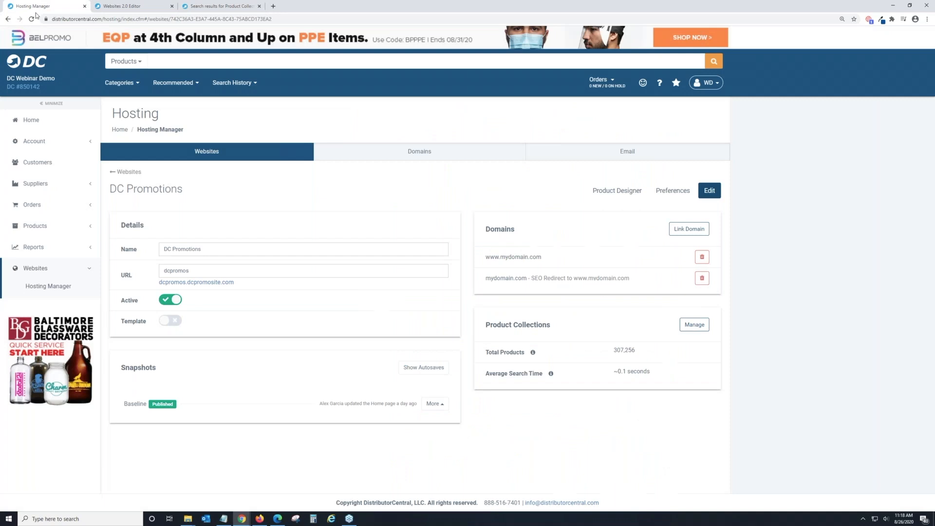
click(690, 325)
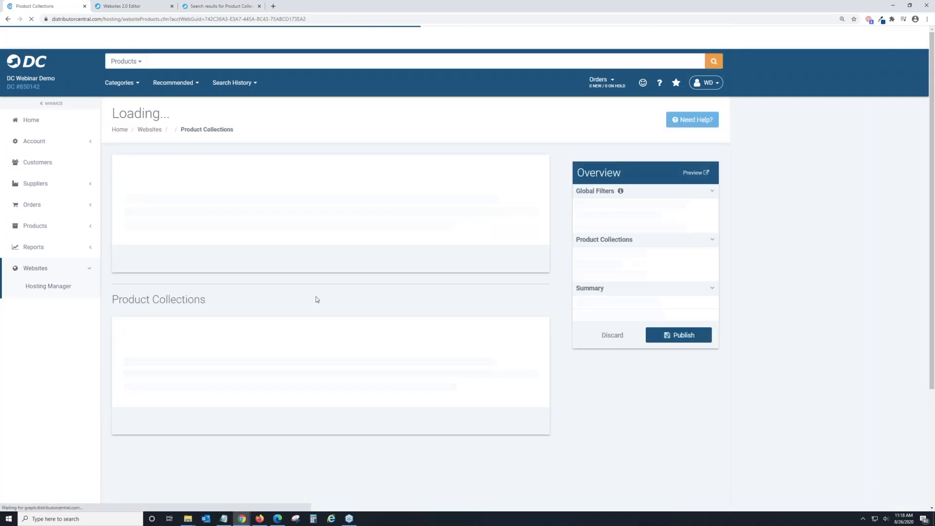
scroll(316, 299, down, 5)
scroll(317, 298, down, 2)
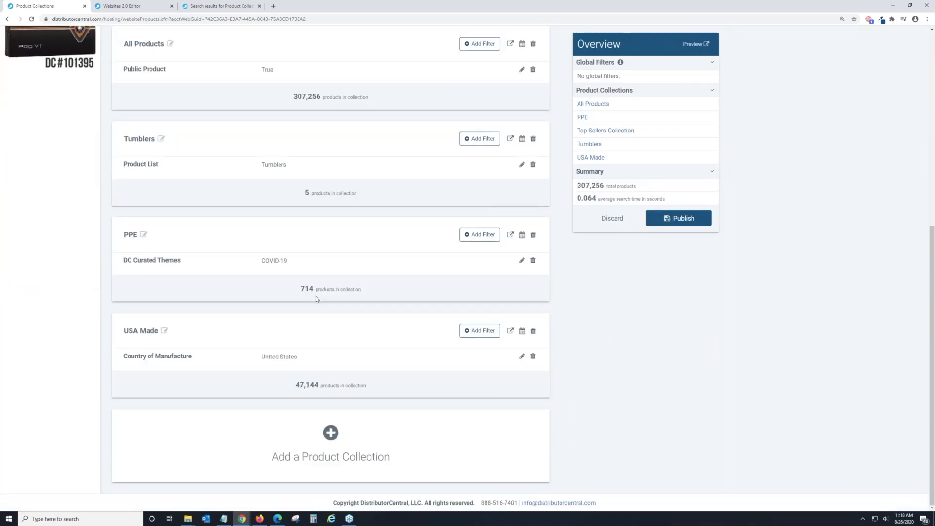
Add another product collection and open the list of filters available for it
click(330, 433)
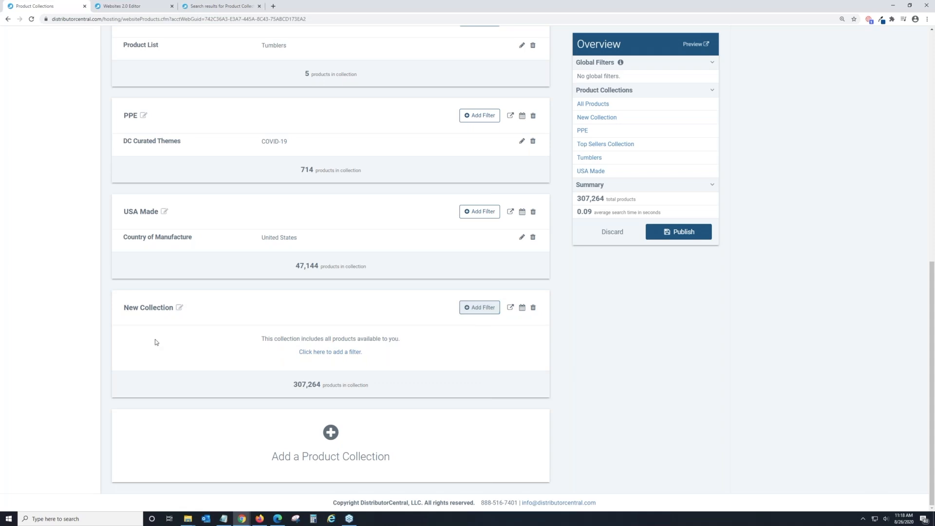
click(471, 309)
click(471, 308)
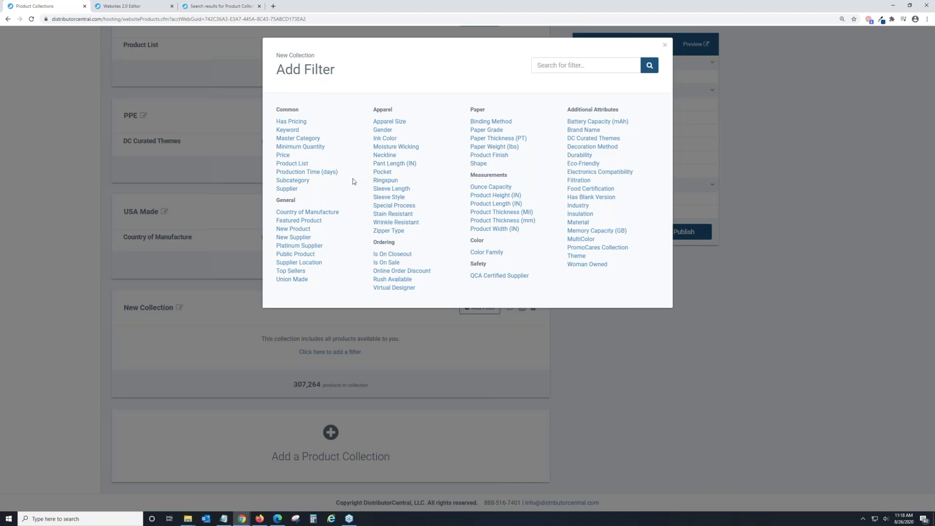
Try out the Supplier filter on the new collection and close it without saving
click(287, 189)
click(457, 195)
click(451, 317)
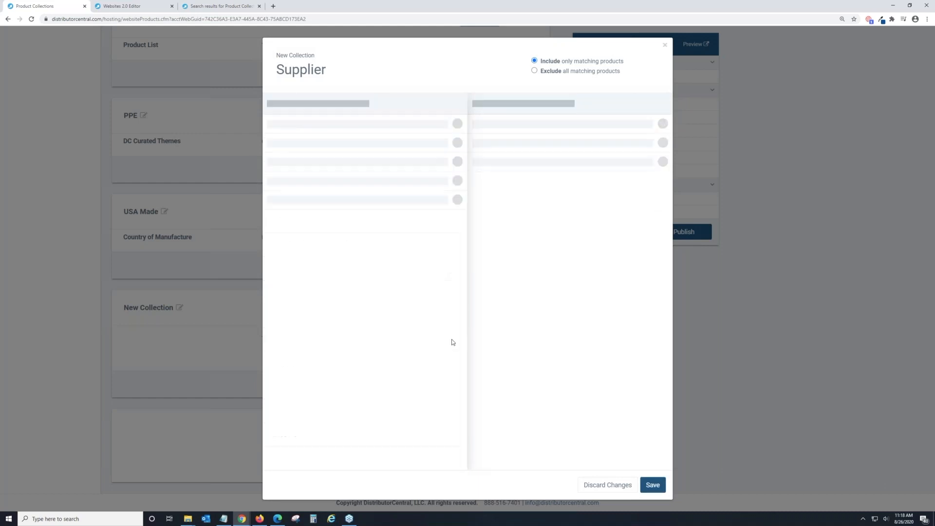
click(451, 411)
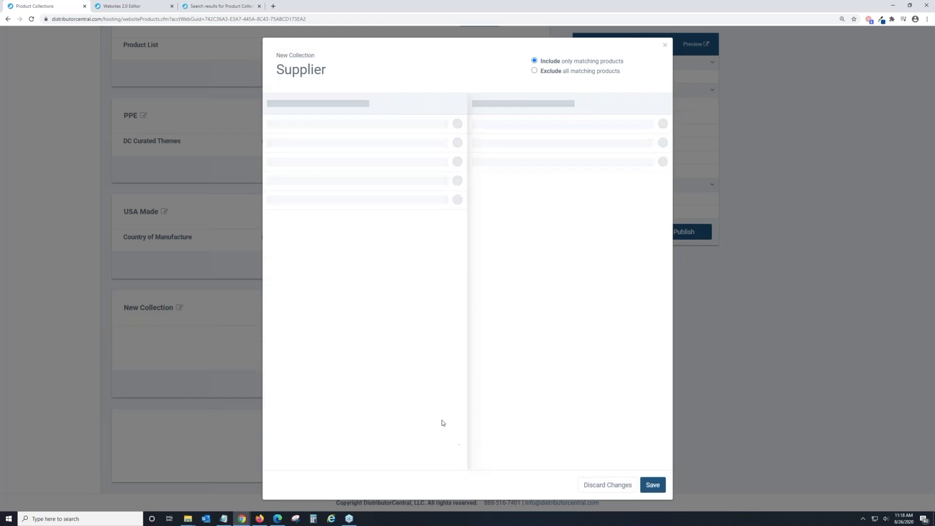
scroll(451, 412, down, 1)
click(451, 414)
click(664, 45)
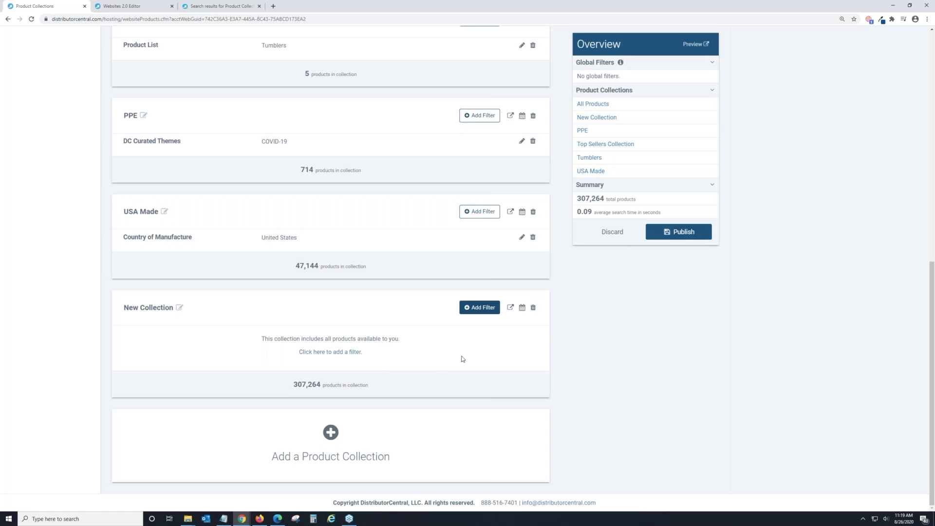
Delete the newly added, unfiltered product collection and return to the list of remaining collections
click(533, 308)
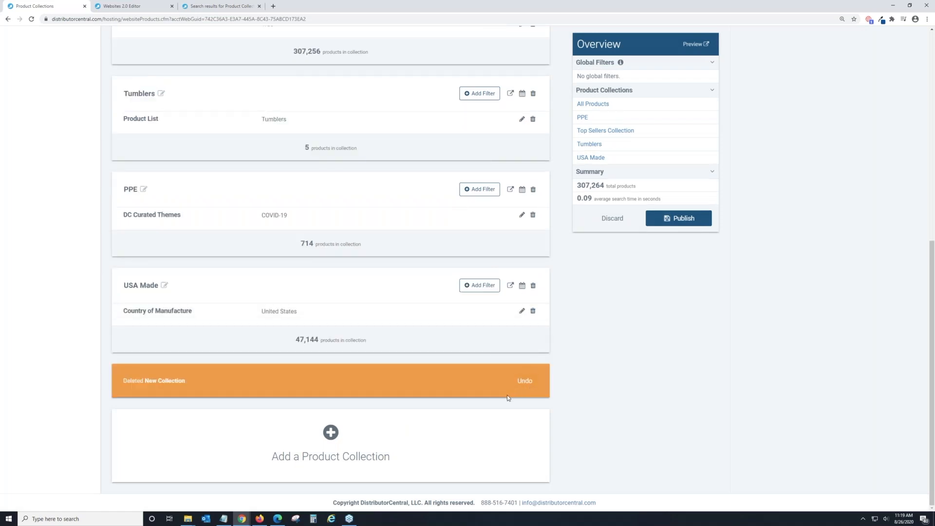
scroll(303, 400, up, 6)
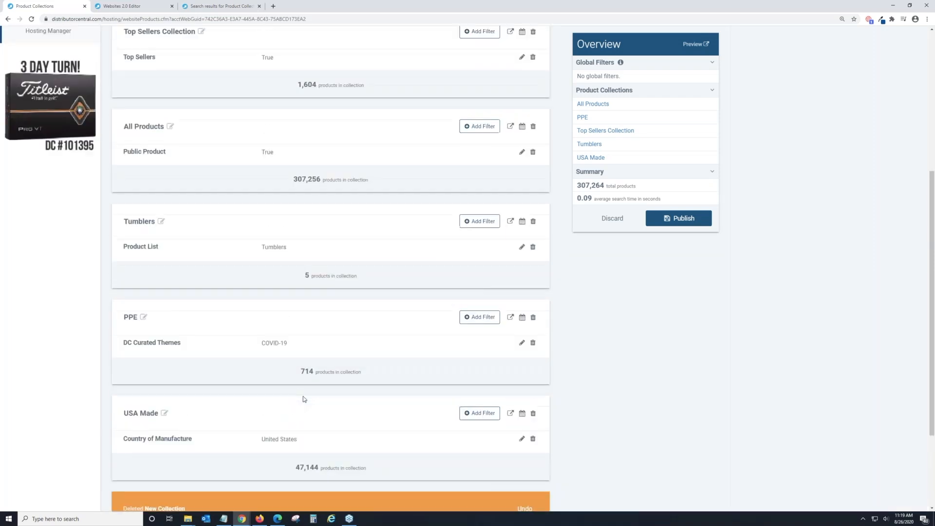
scroll(304, 399, up, 1)
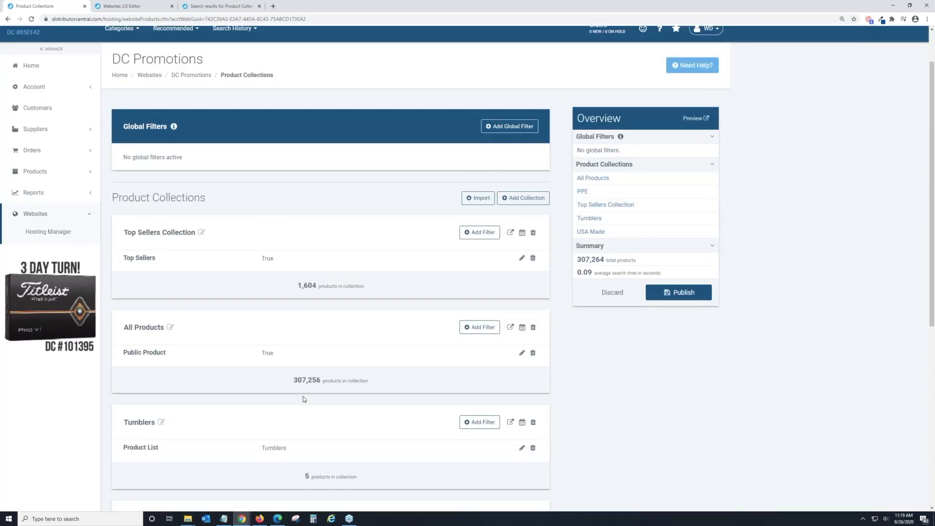